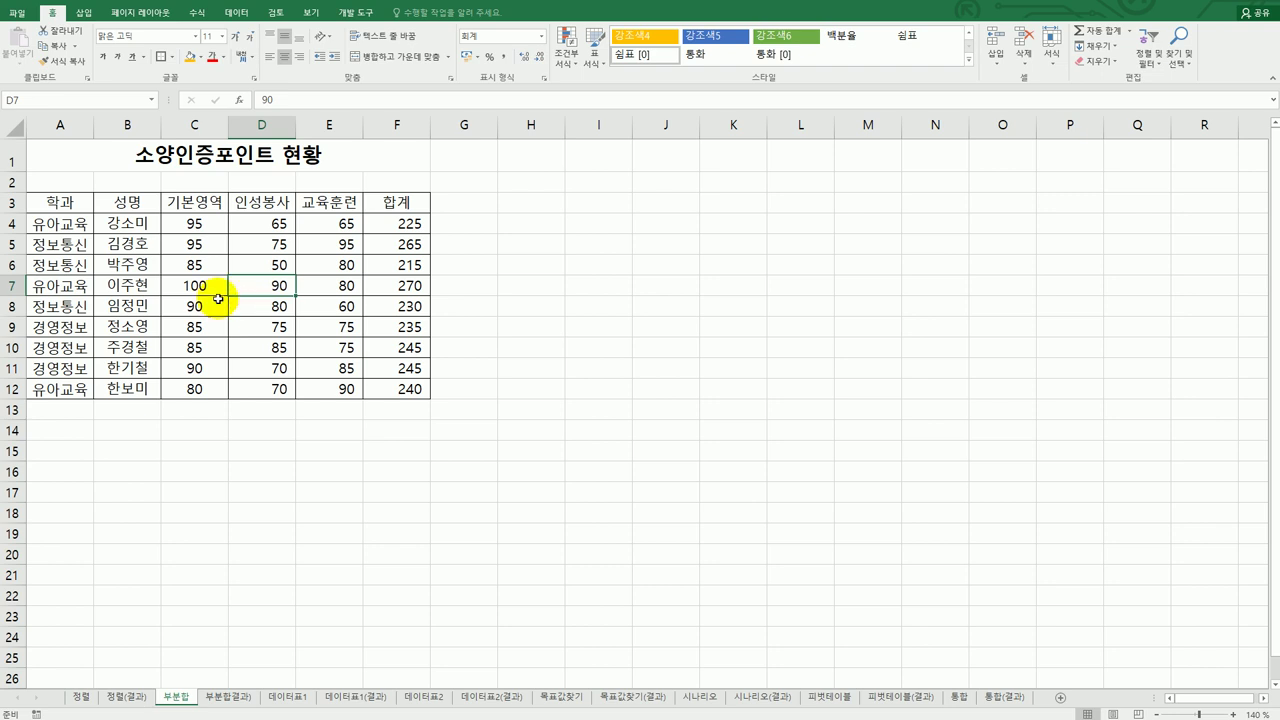
# Step: Sort the table rows by the 학과 column in ascending order
pyautogui.click(67, 205)
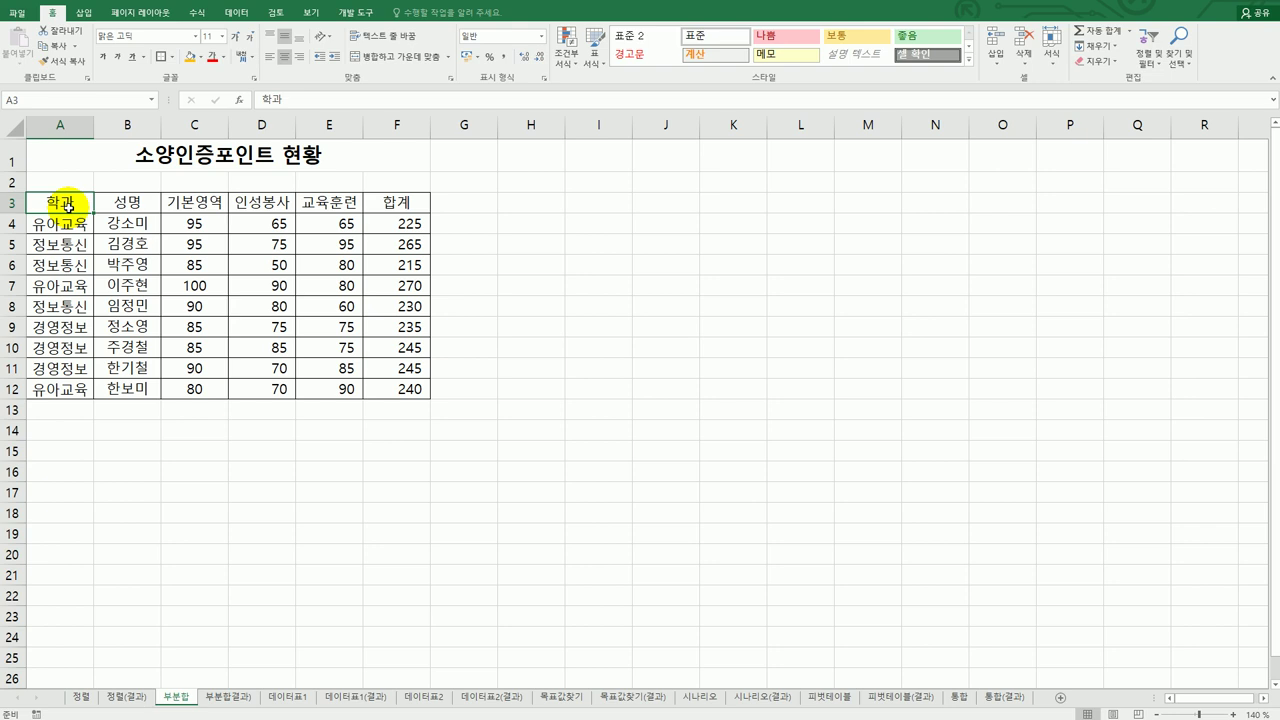
pyautogui.click(67, 238)
pyautogui.click(234, 13)
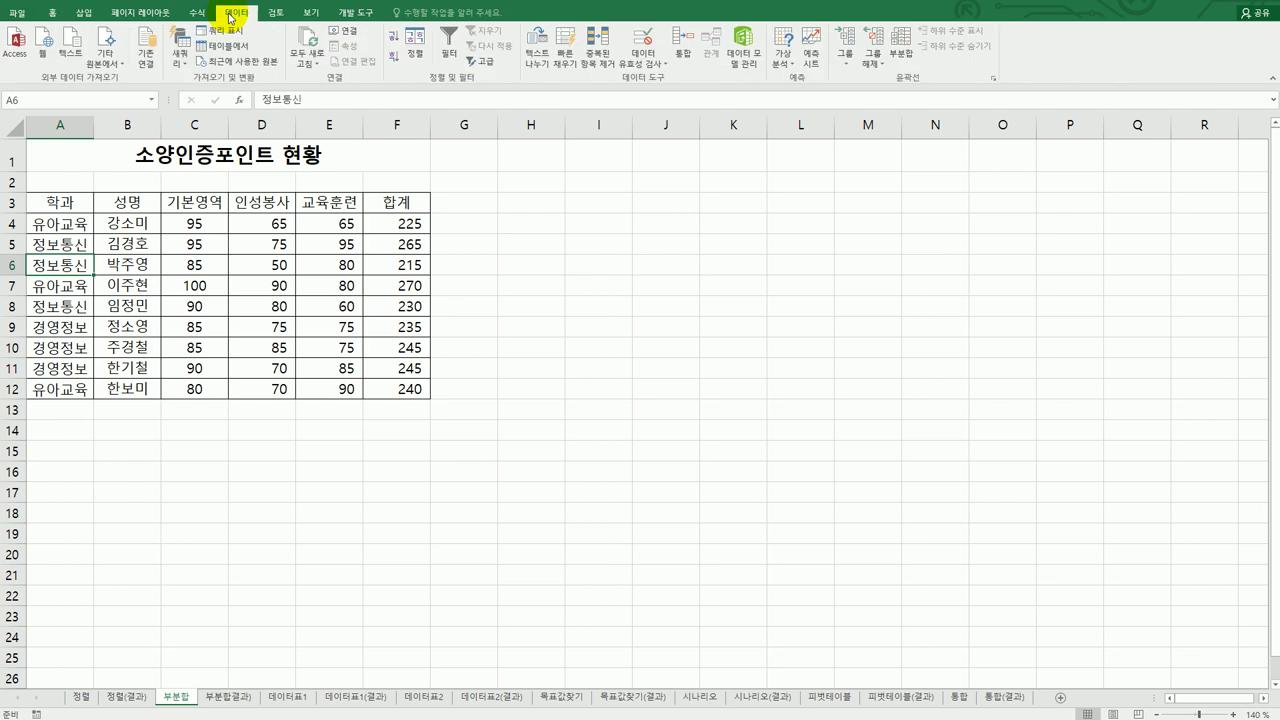
pyautogui.click(393, 42)
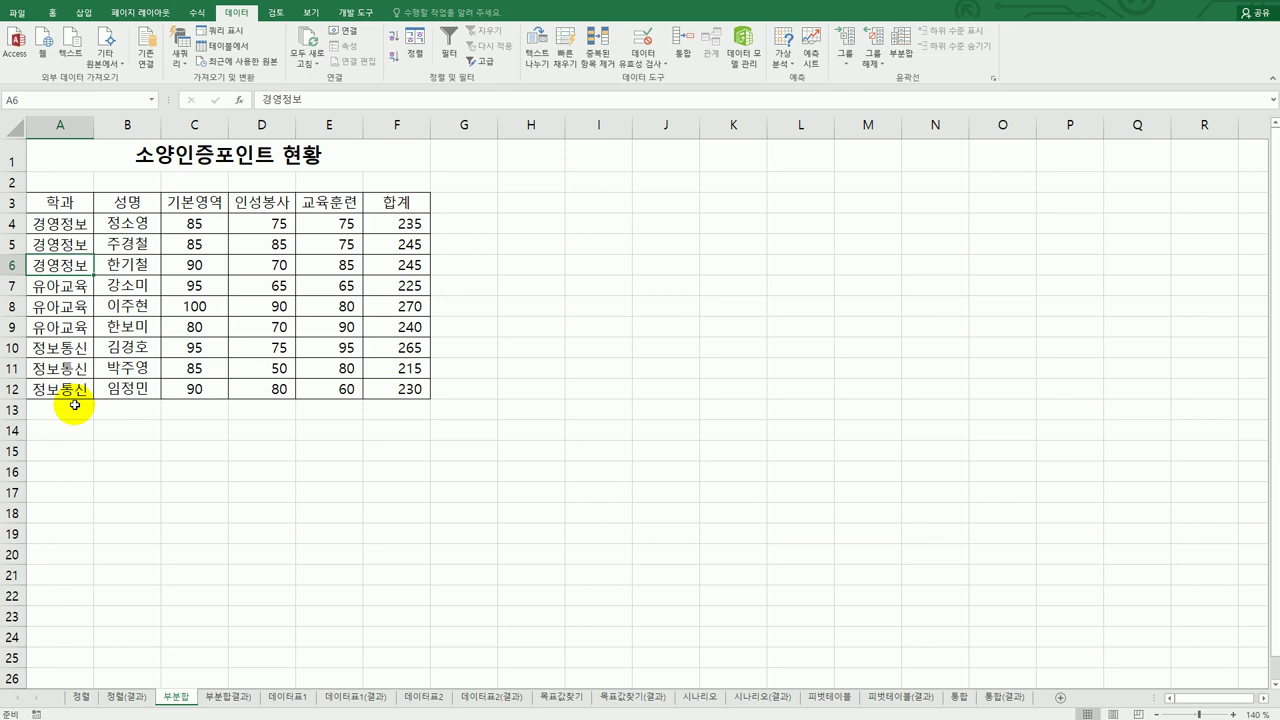
# Step: Add subtotals grouped by 학과 that compute the 최소값 of 합계, and autofit column A
pyautogui.click(899, 50)
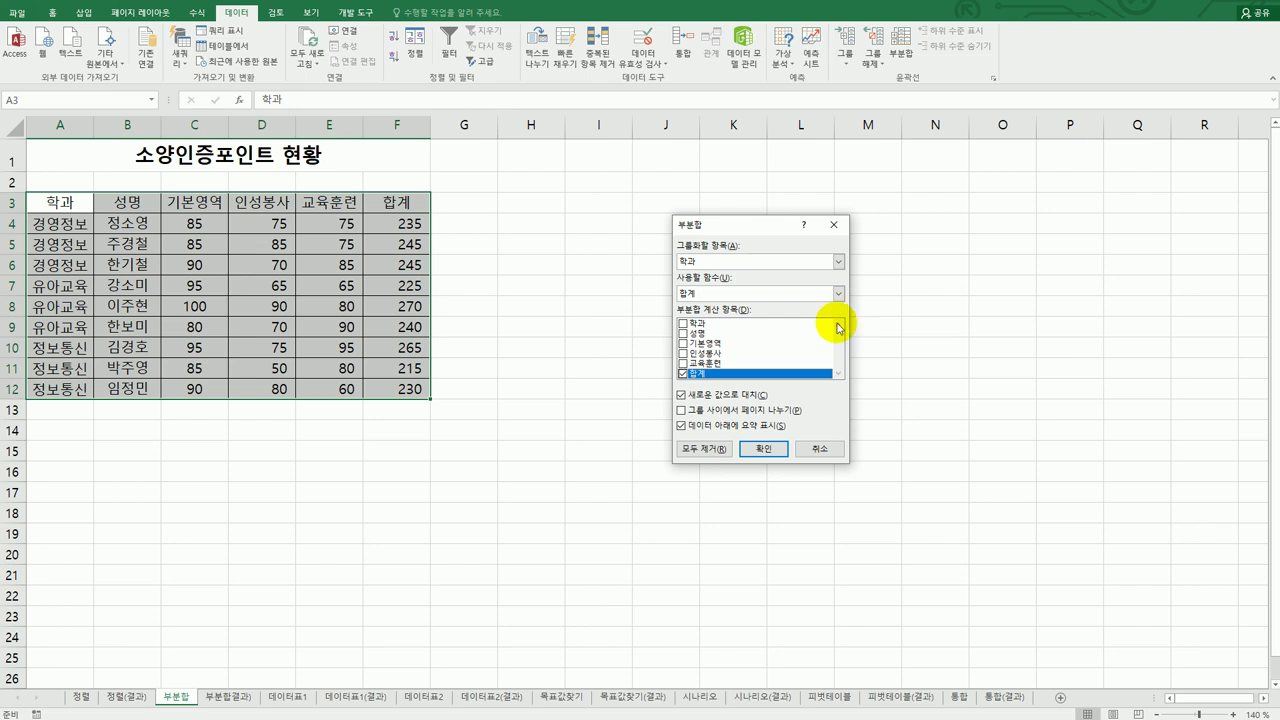
pyautogui.click(784, 300)
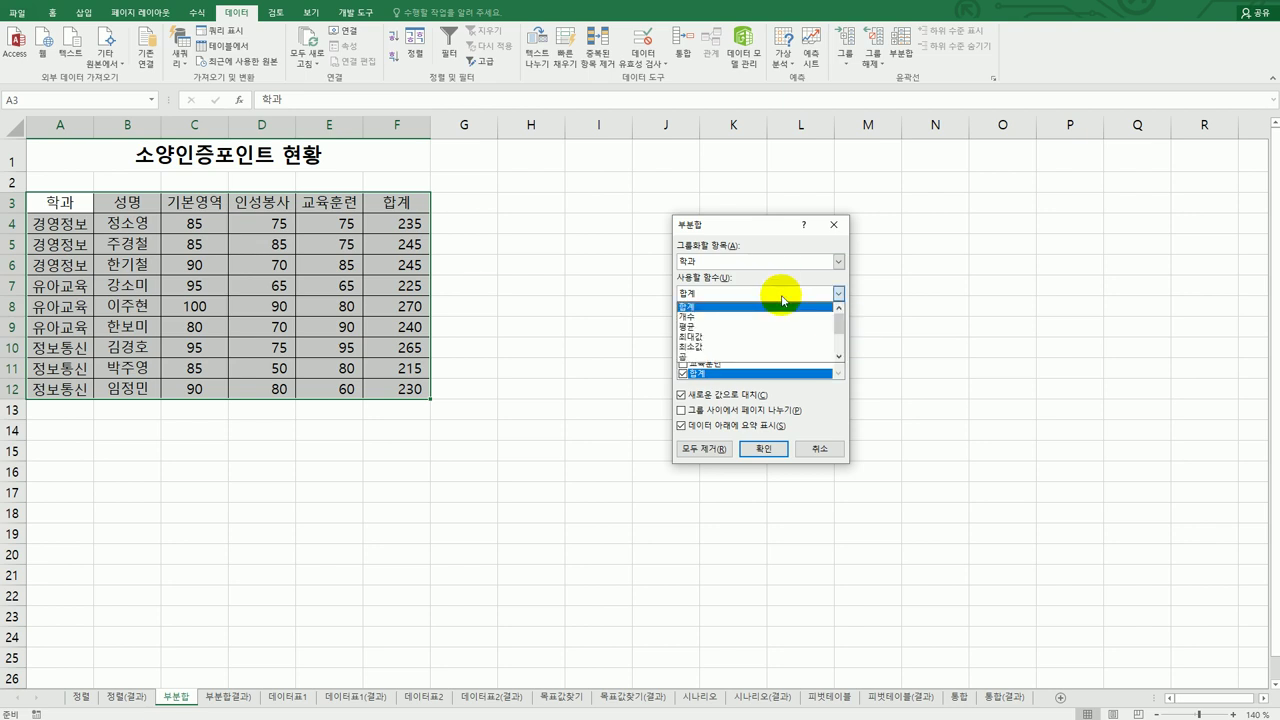
pyautogui.click(770, 346)
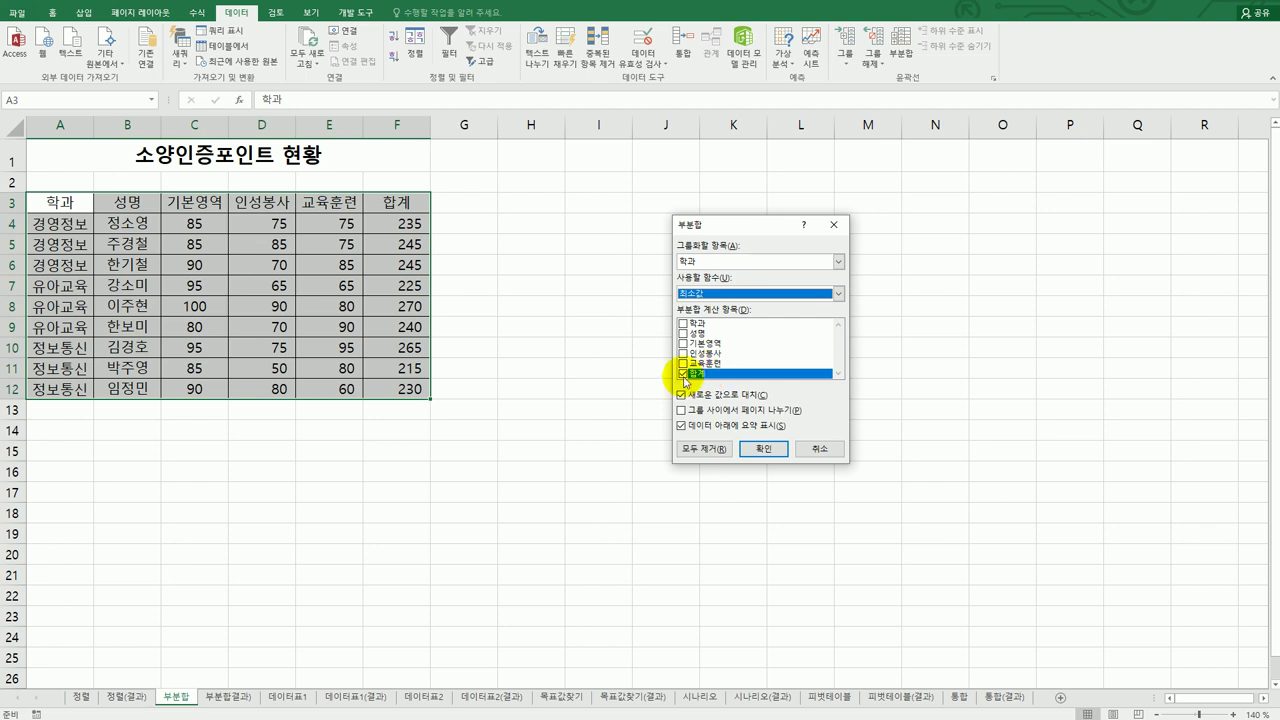
pyautogui.click(752, 448)
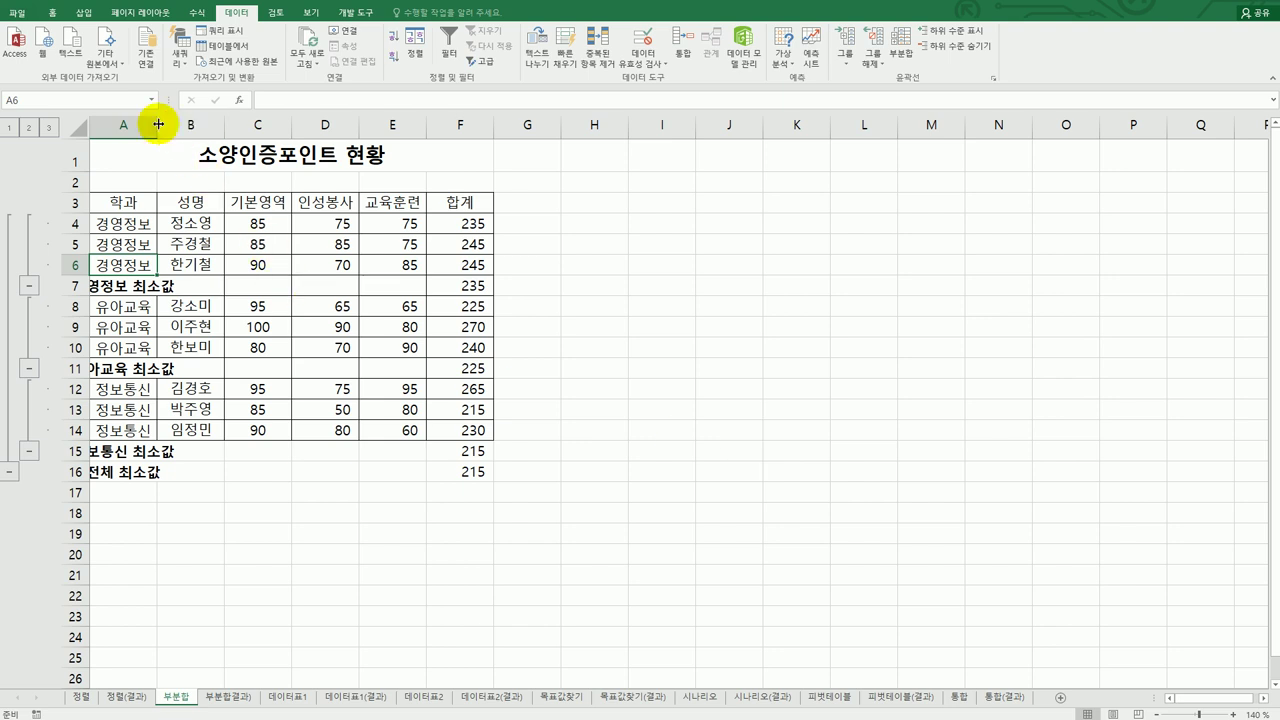
pyautogui.doubleClick(157, 125)
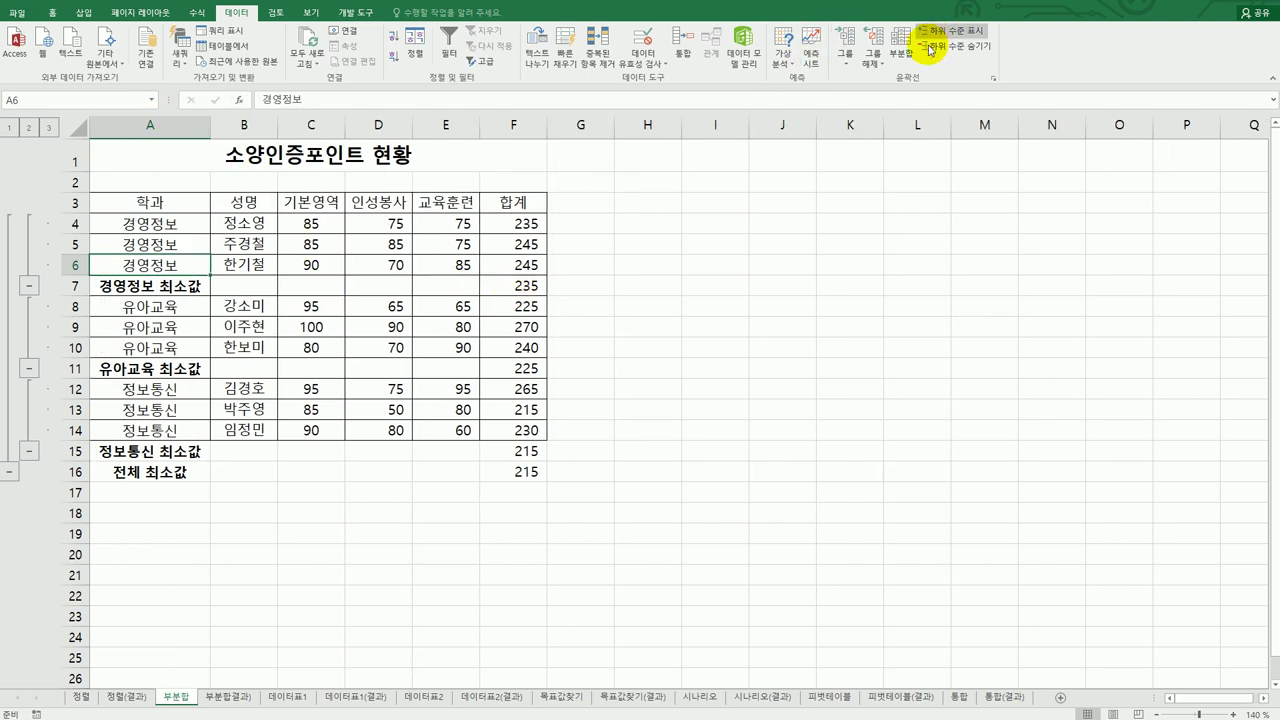
# Step: Add a second subtotal by 학과 with the 평균 of 기본영역, 인성봉사 and 교육훈련 only, without replacing the existing subtotals
pyautogui.click(903, 50)
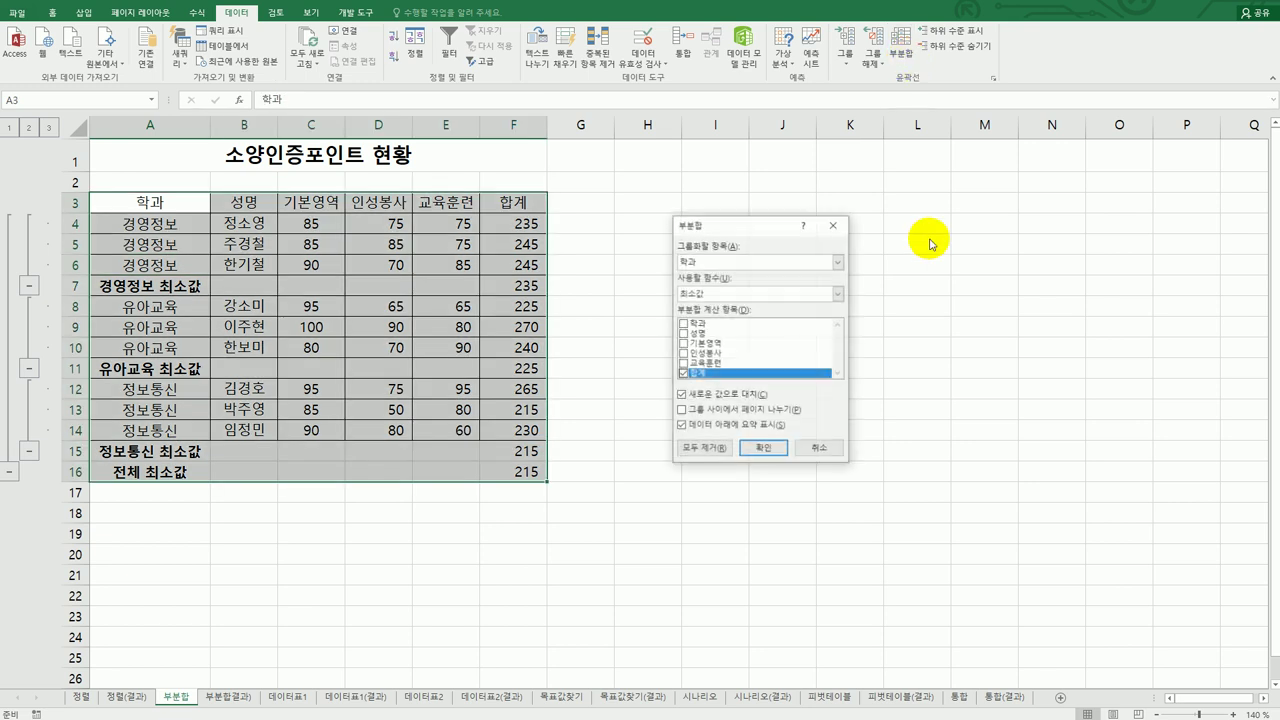
pyautogui.click(755, 293)
pyautogui.click(735, 327)
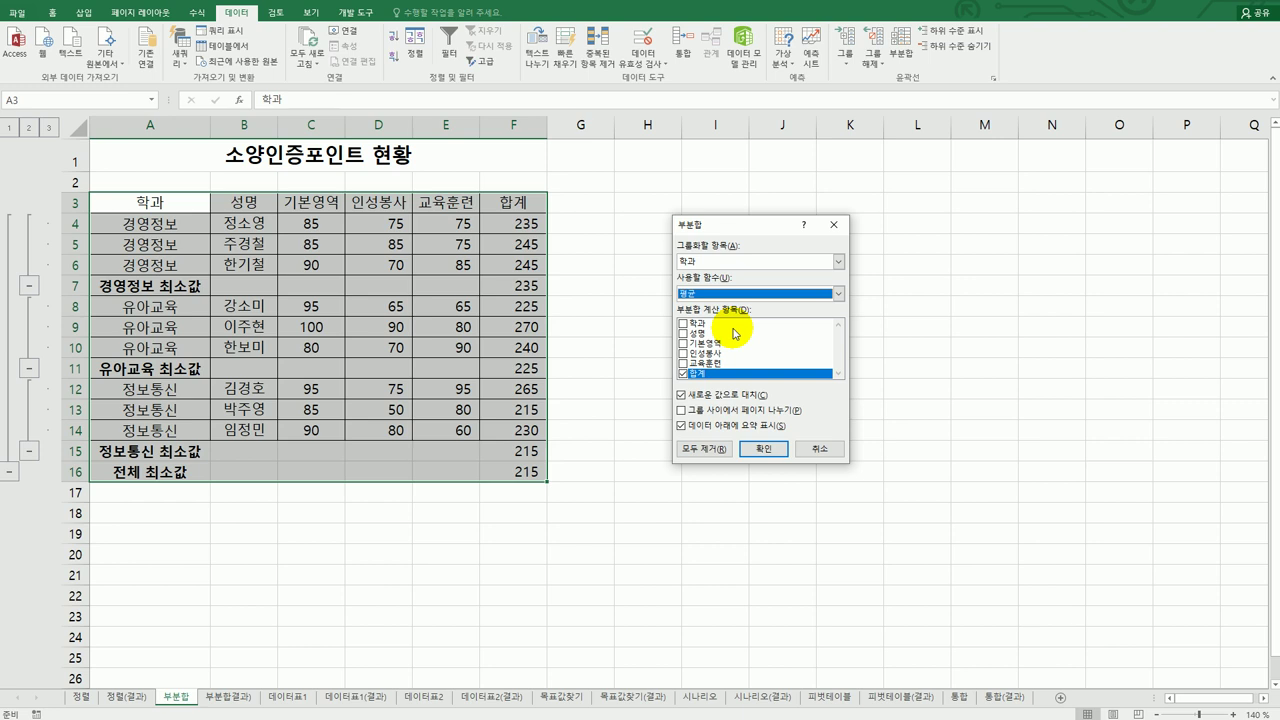
pyautogui.click(685, 376)
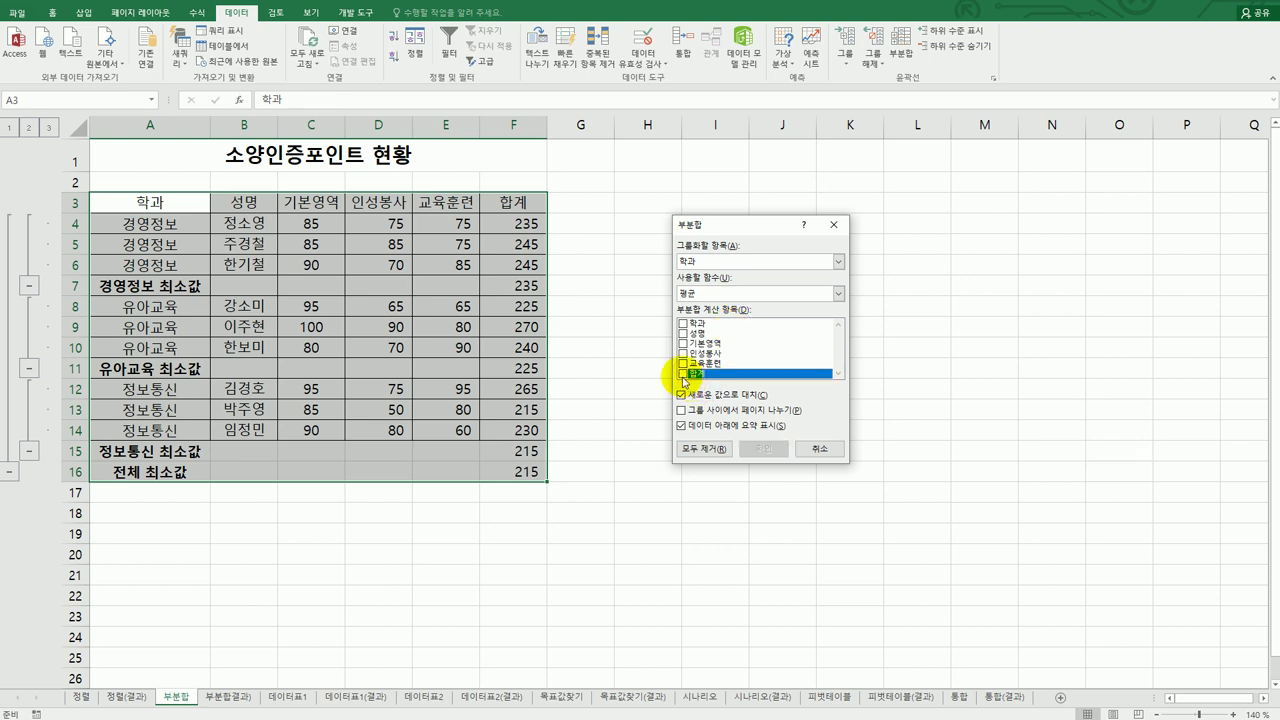
pyautogui.click(684, 344)
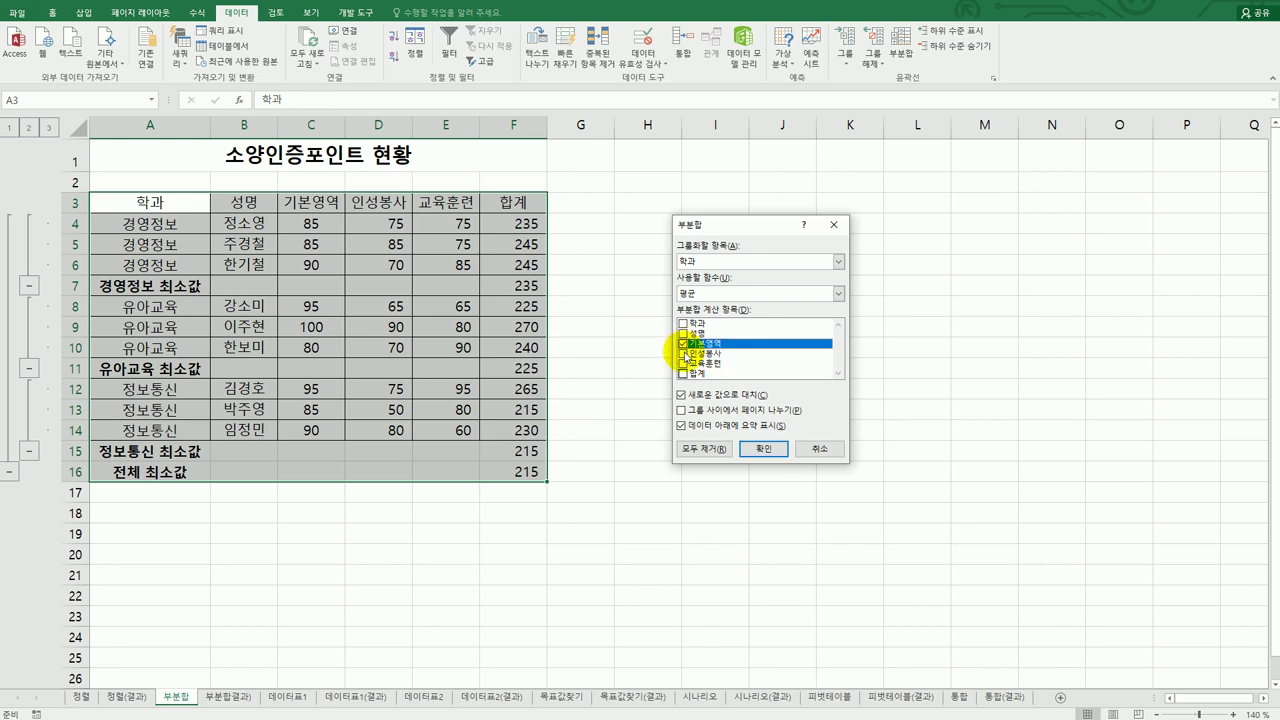
pyautogui.click(685, 354)
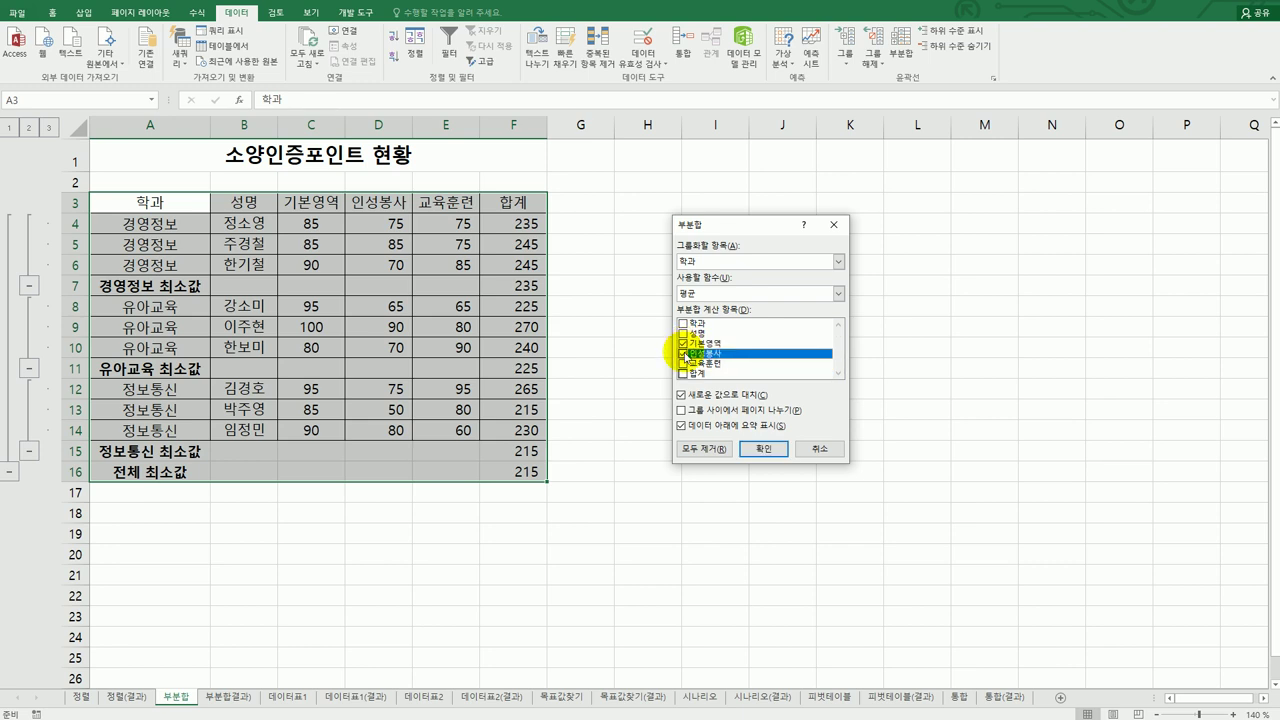
pyautogui.click(684, 364)
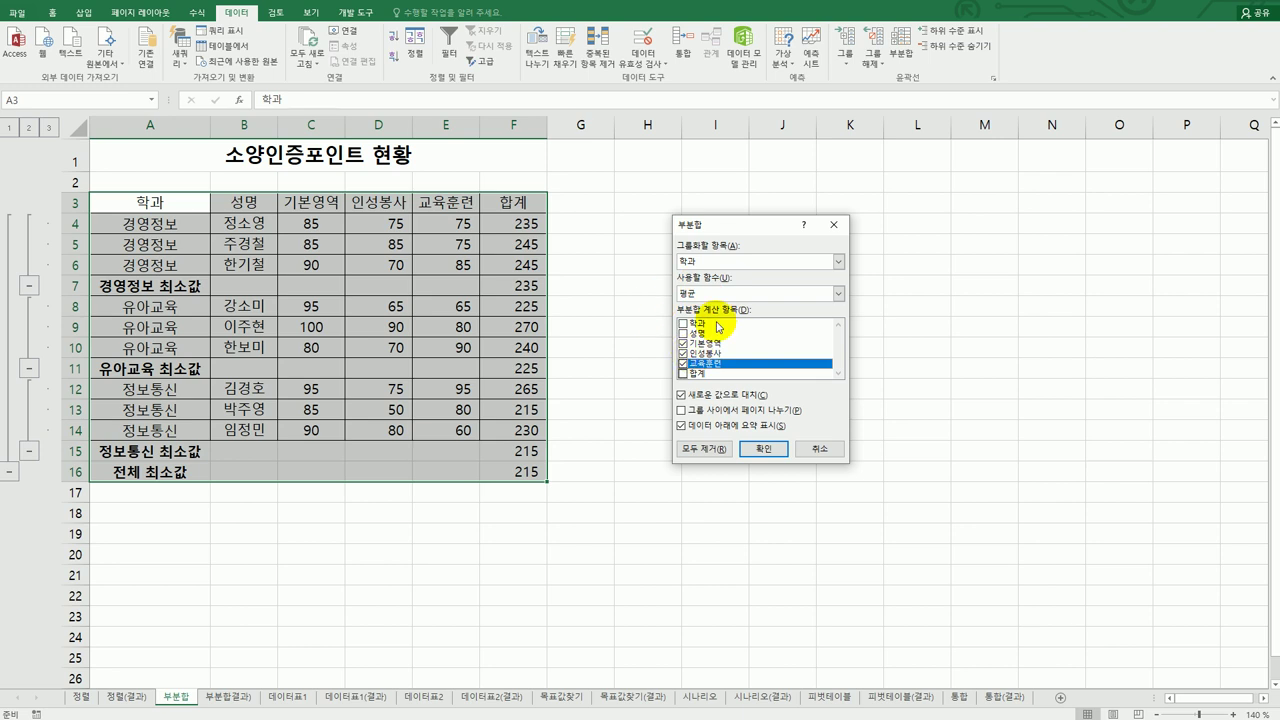
pyautogui.click(716, 400)
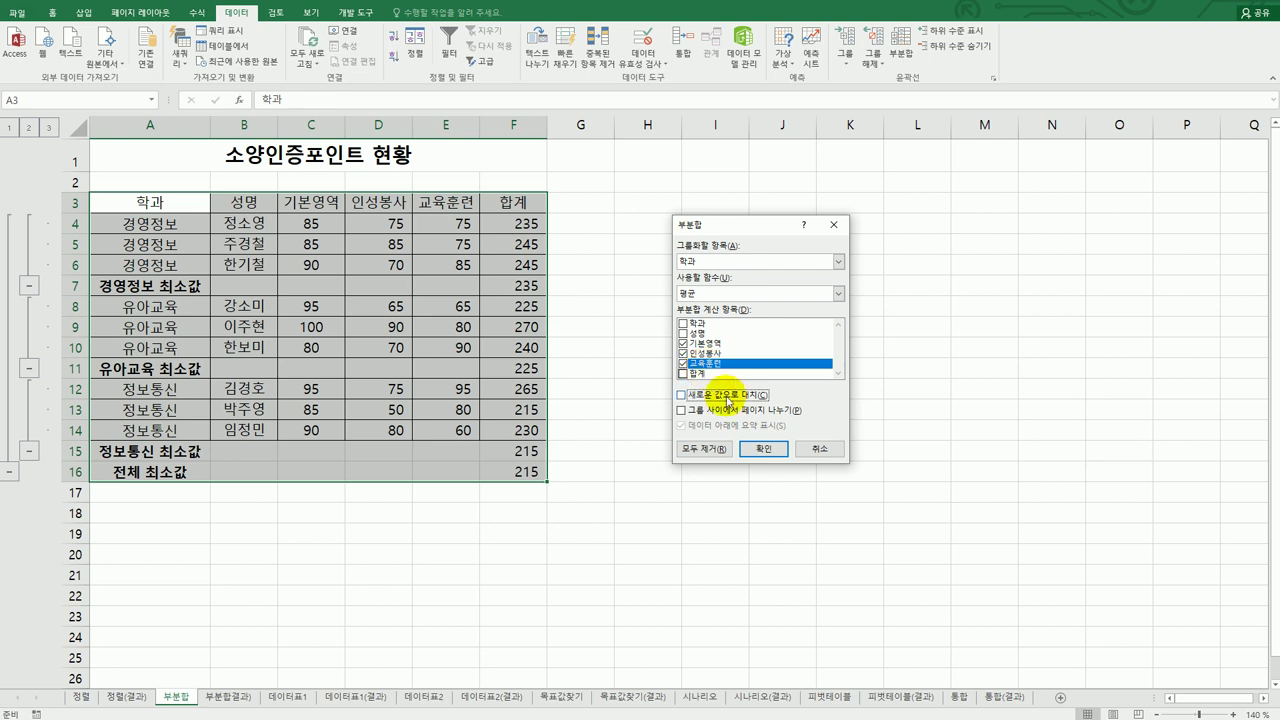
pyautogui.click(763, 448)
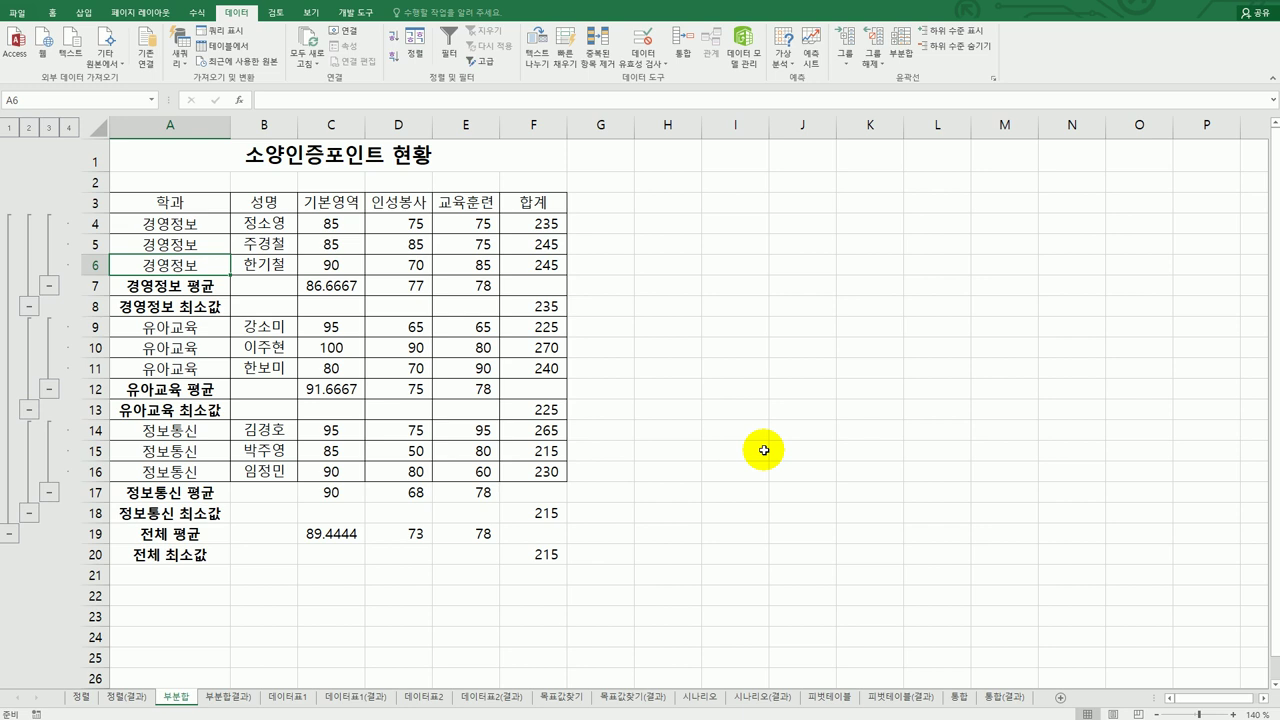
# Step: Format the 기본영역 average cells C7, C12, C17 and C19 with the custom number format #.0
pyautogui.click(342, 287)
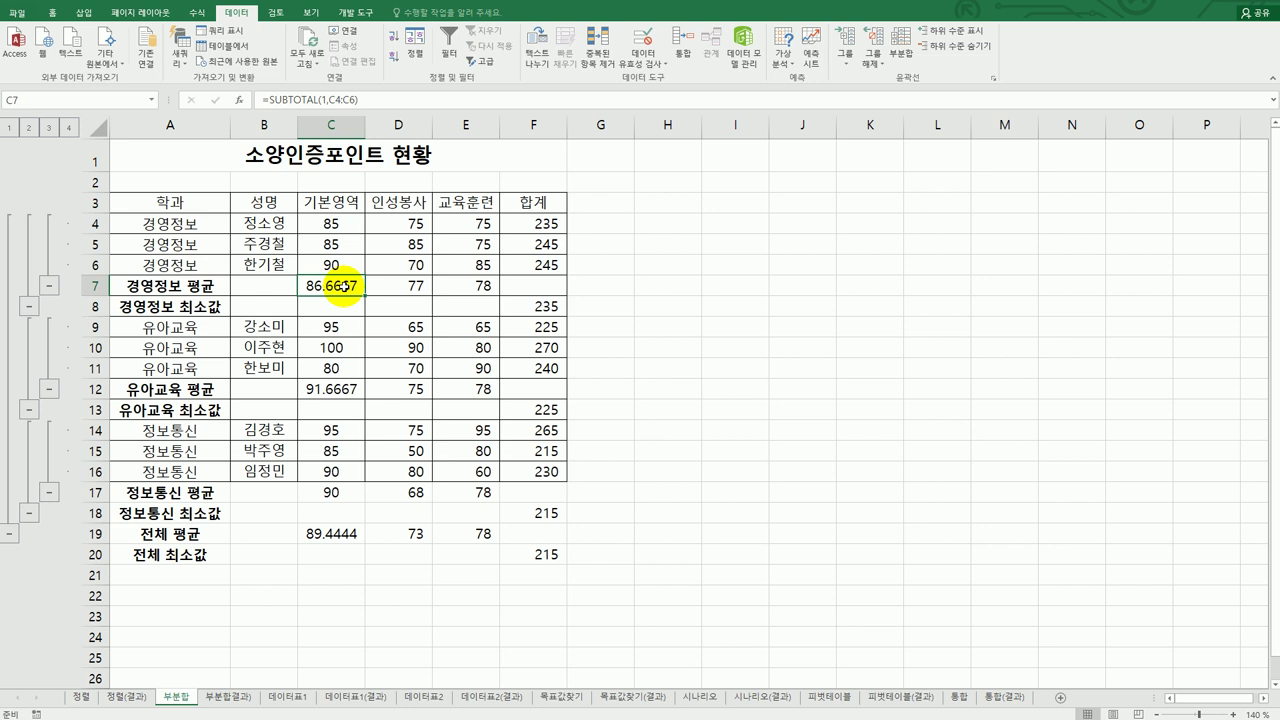
pyautogui.keyDown('ctrl'); pyautogui.click(338, 390); pyautogui.keyUp('ctrl')
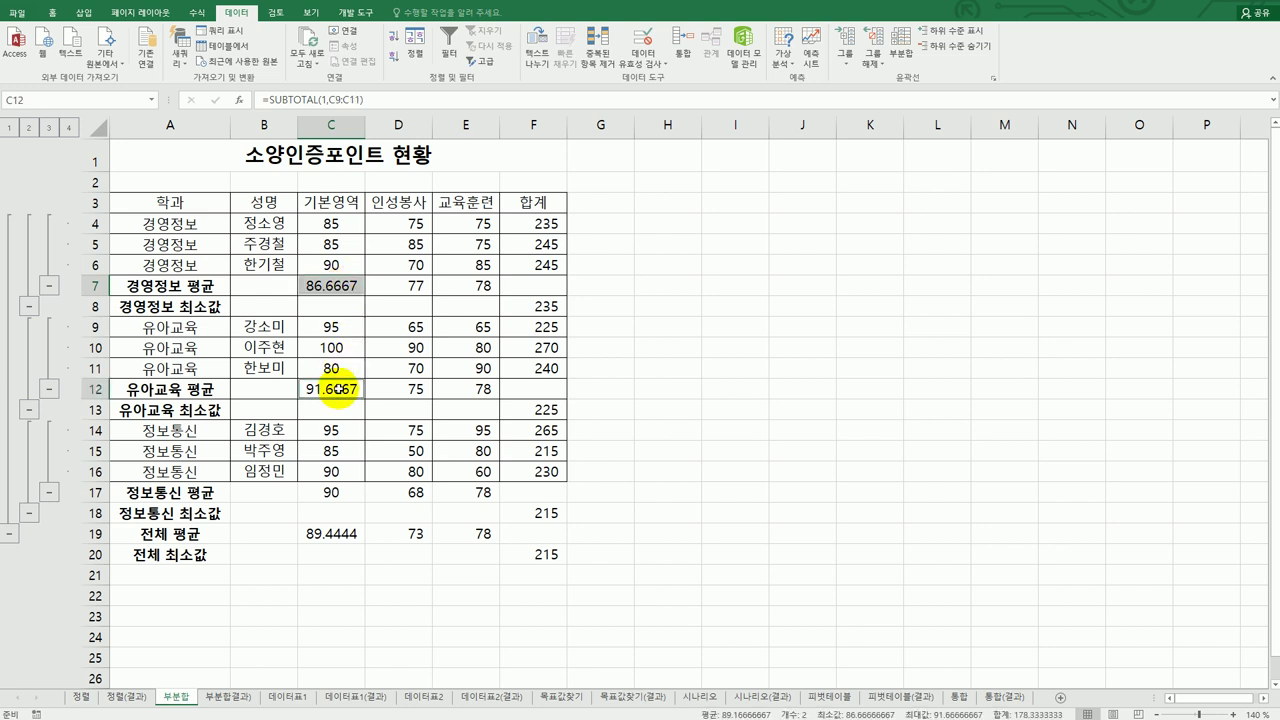
pyautogui.keyDown('ctrl'); pyautogui.click(336, 494); pyautogui.keyUp('ctrl')
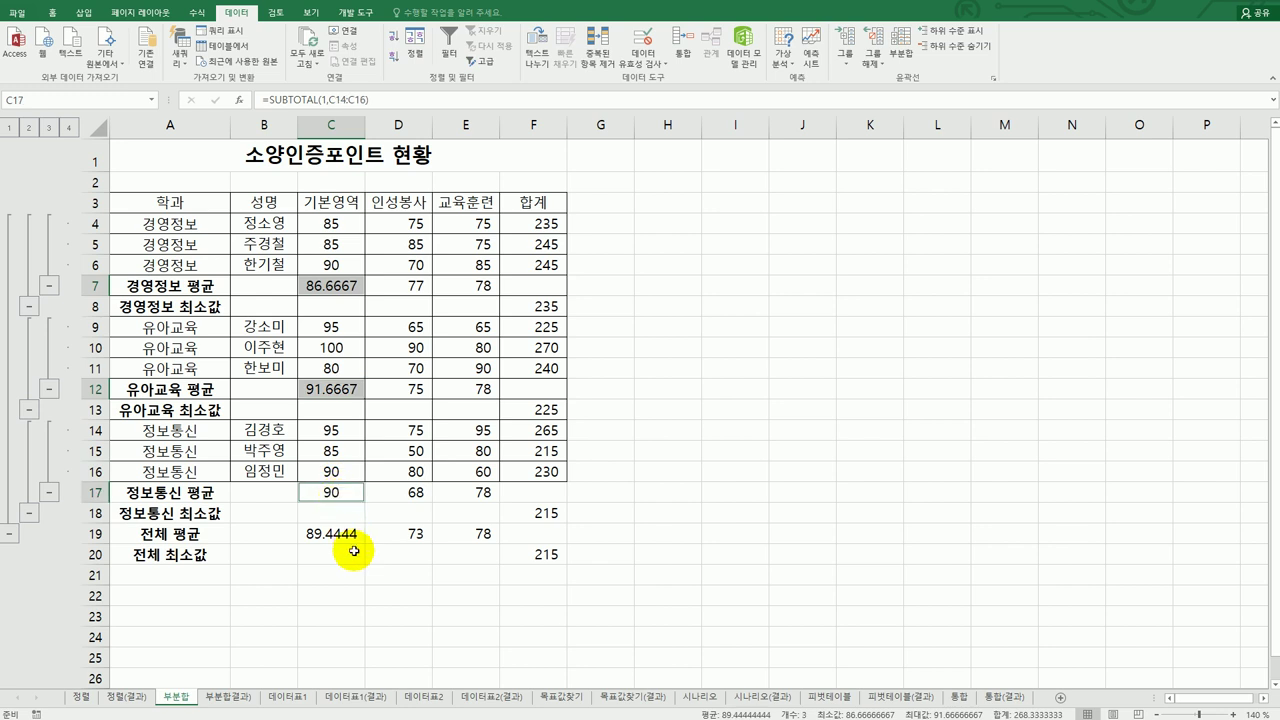
pyautogui.keyDown('ctrl'); pyautogui.click(345, 535); pyautogui.keyUp('ctrl')
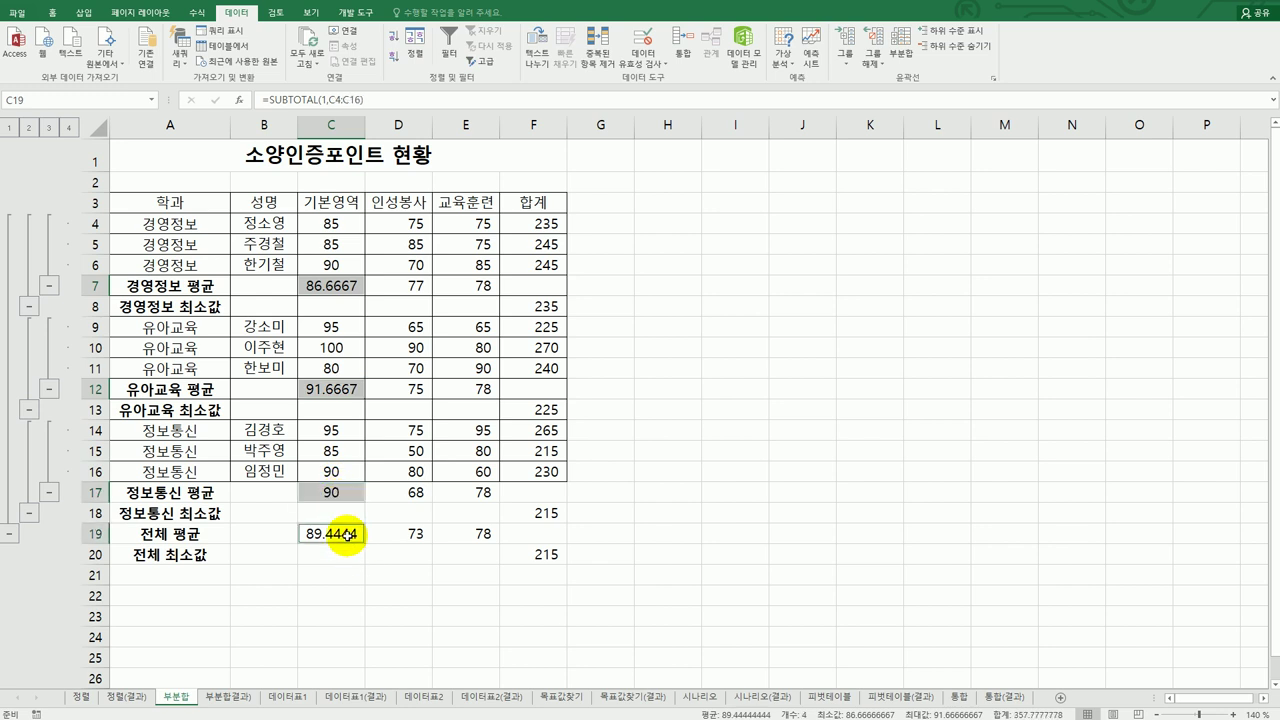
pyautogui.rightClick(345, 535)
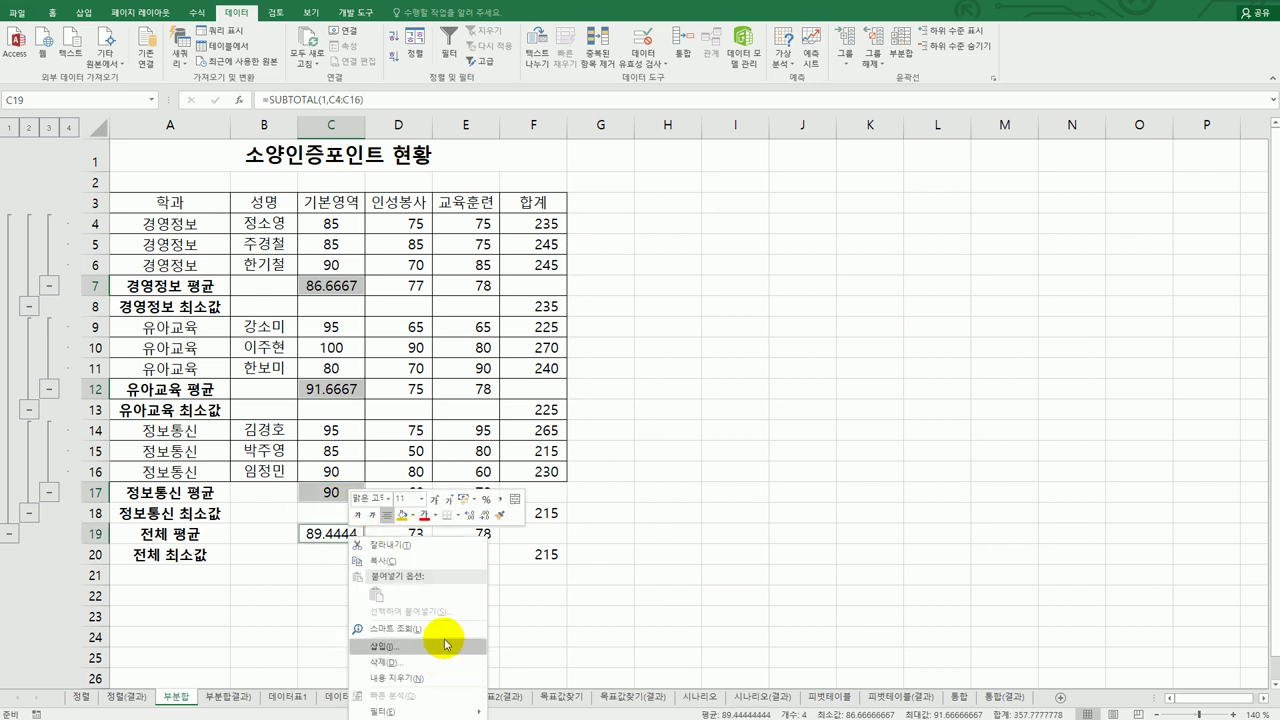
pyautogui.click(345, 285)
pyautogui.rightClick(346, 286)
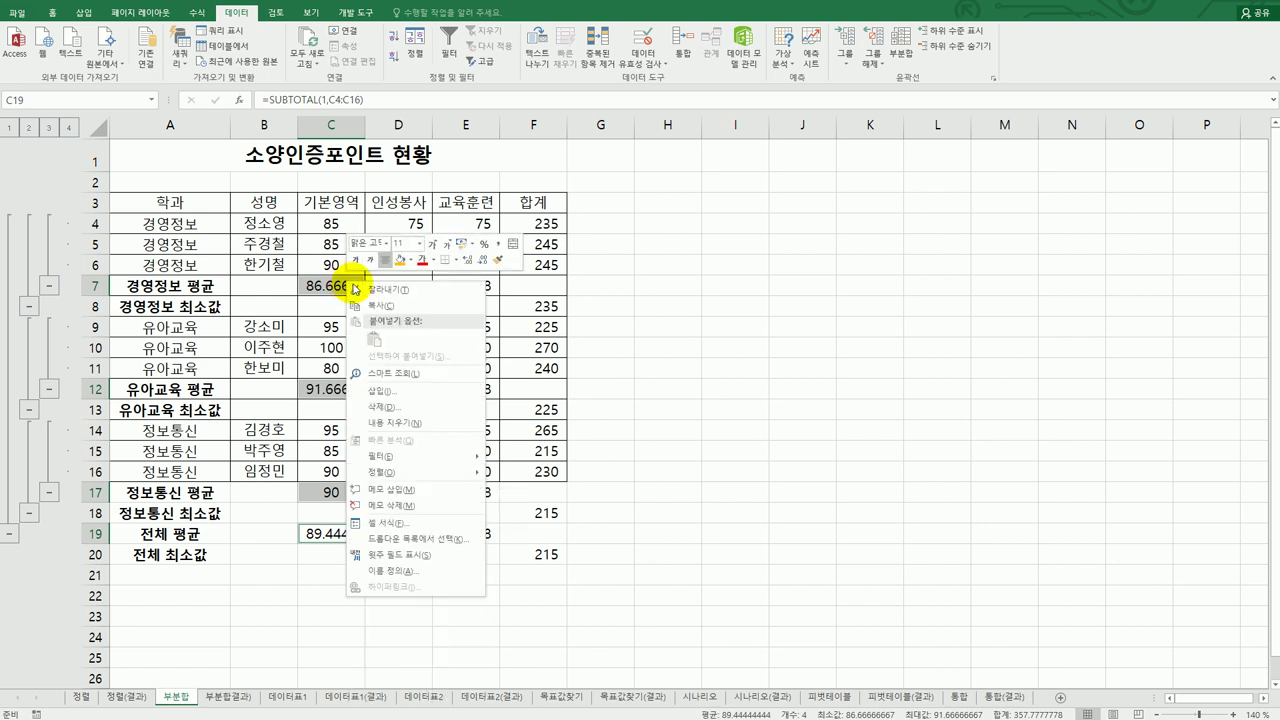
pyautogui.click(440, 524)
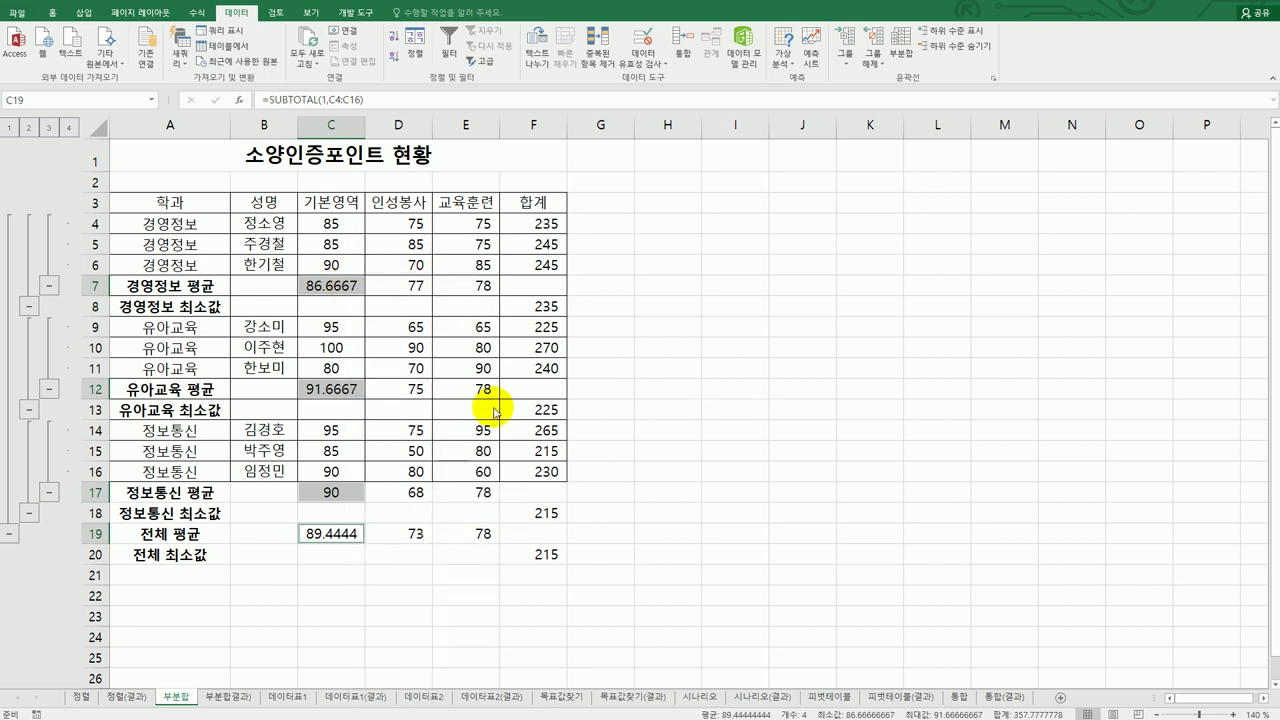
pyautogui.moveTo(505, 347); pyautogui.dragTo(875, 182)
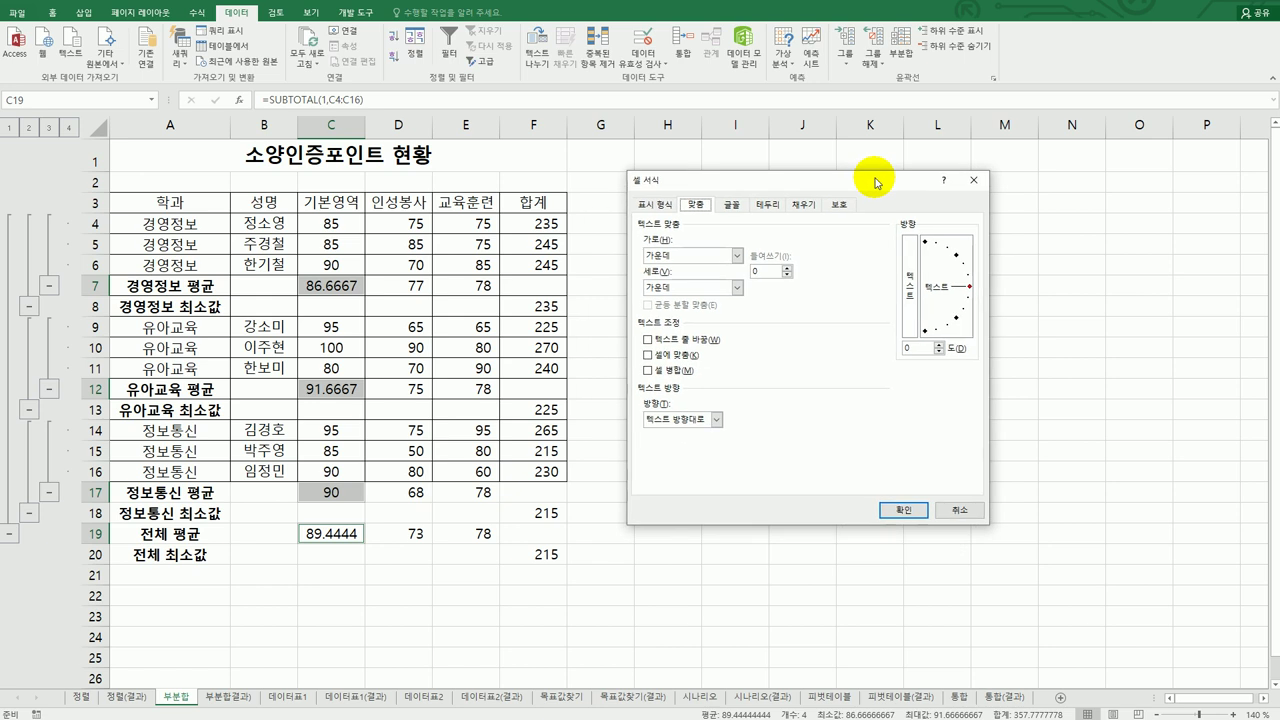
pyautogui.click(660, 205)
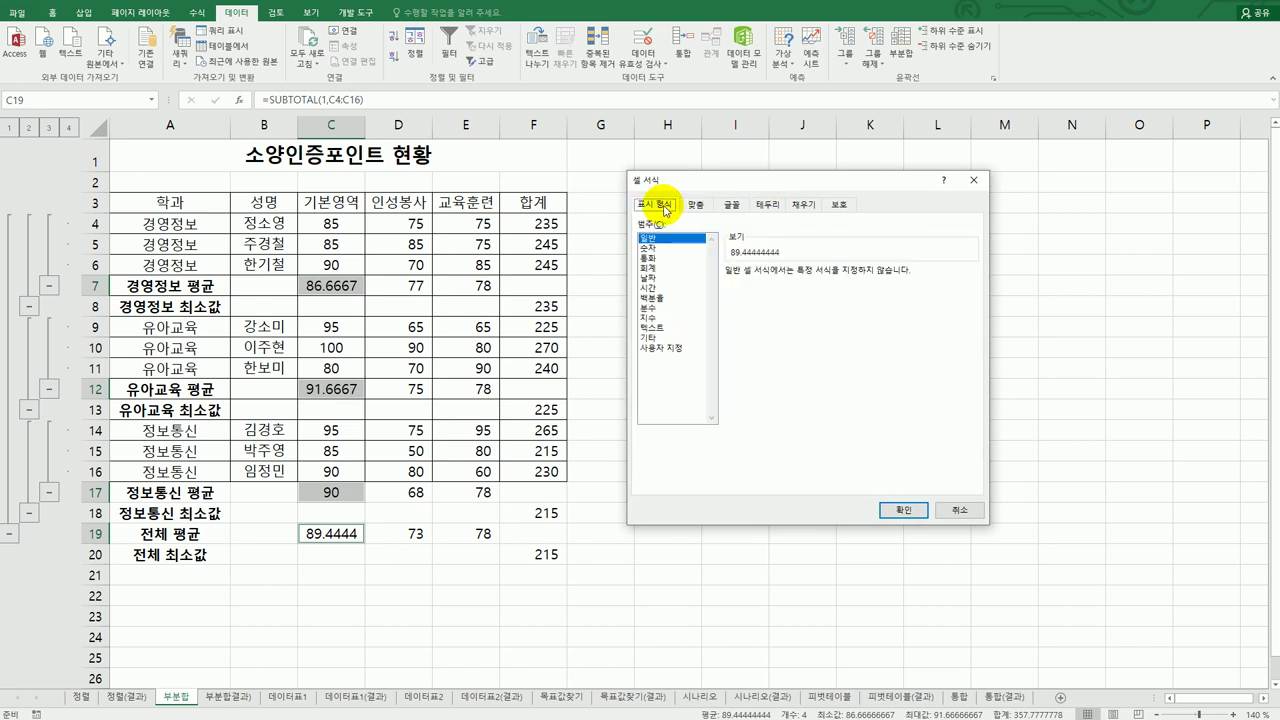
pyautogui.click(655, 247)
pyautogui.click(822, 275)
pyautogui.click(822, 275)
pyautogui.click(822, 269)
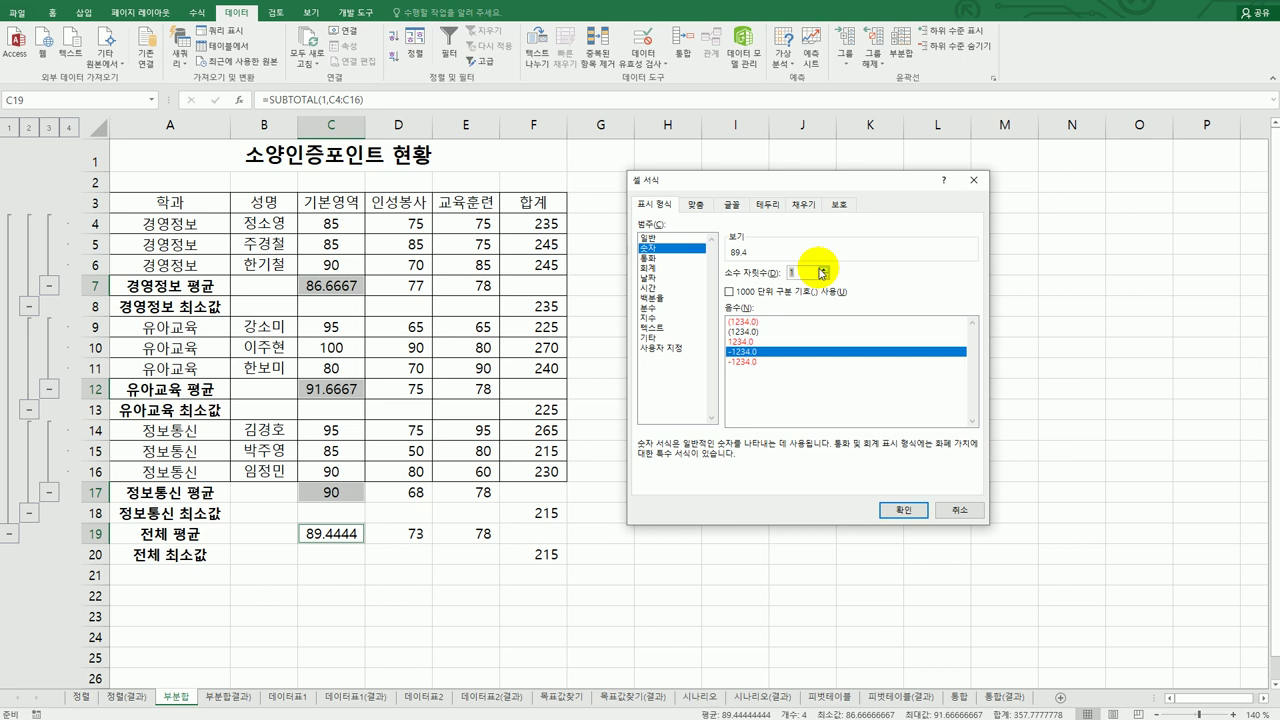
pyautogui.click(660, 348)
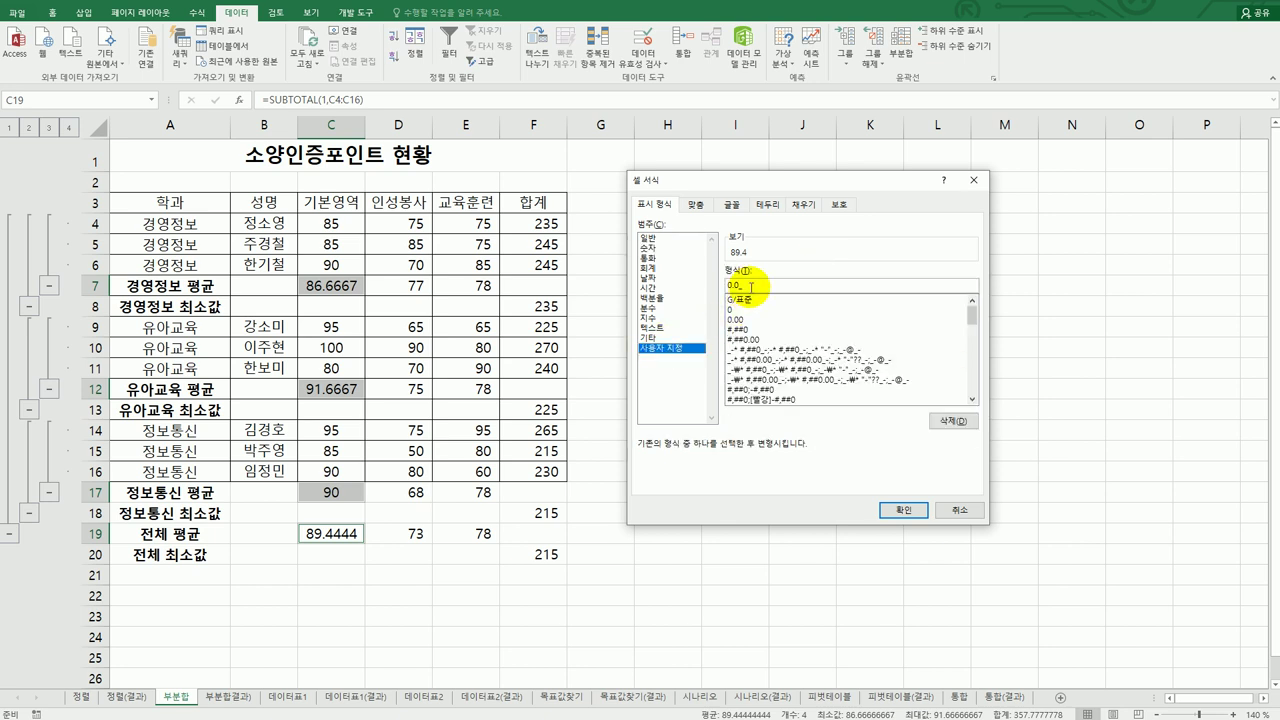
pyautogui.write('#')
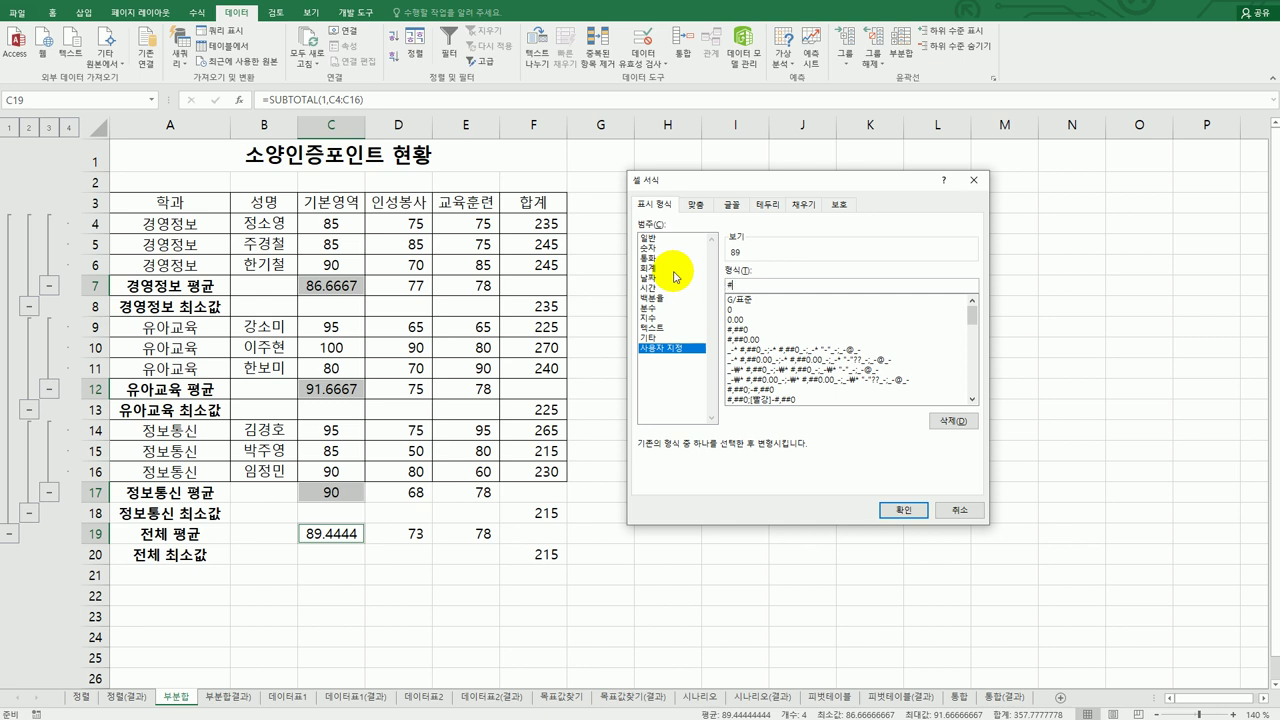
pyautogui.write('.0')
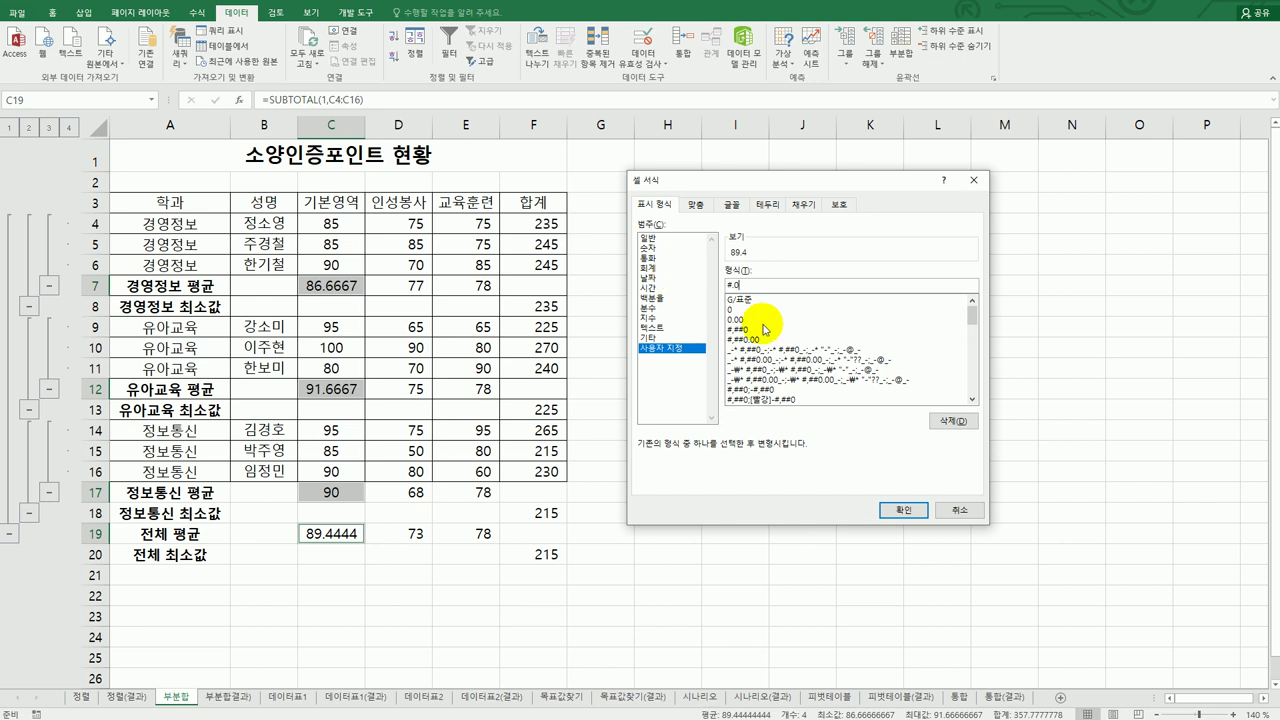
pyautogui.click(904, 510)
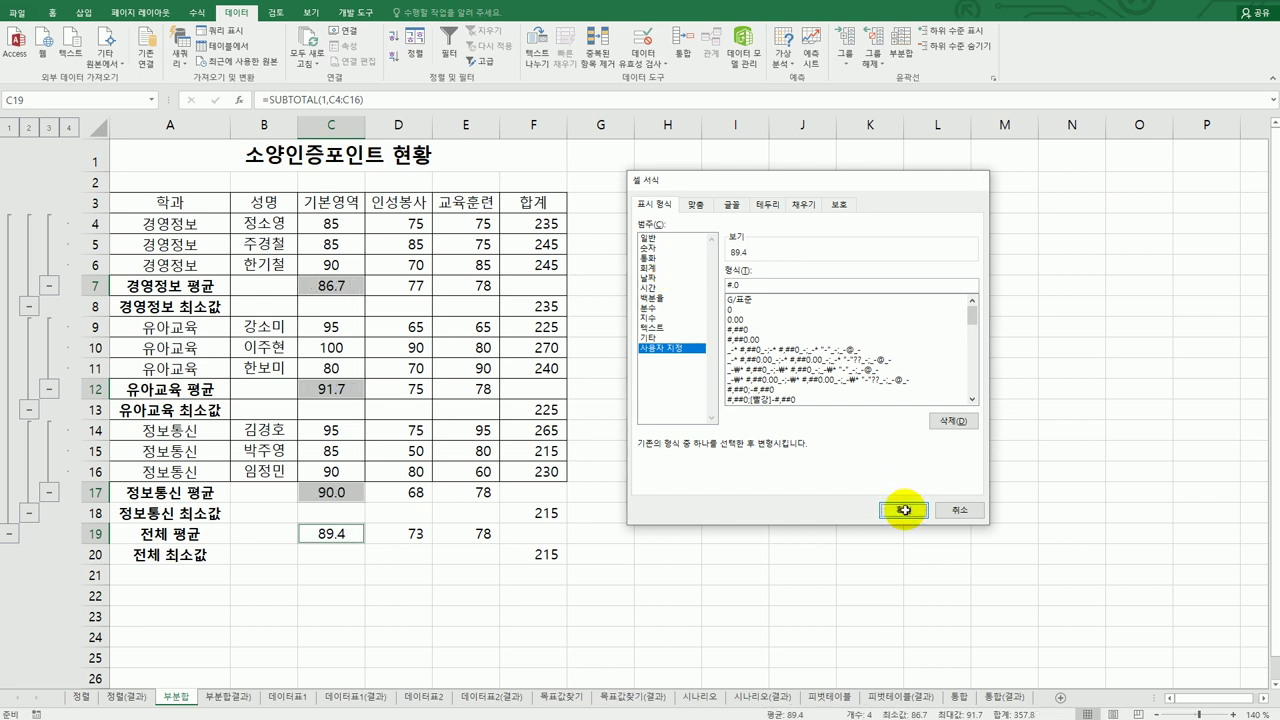
pyautogui.click(904, 510)
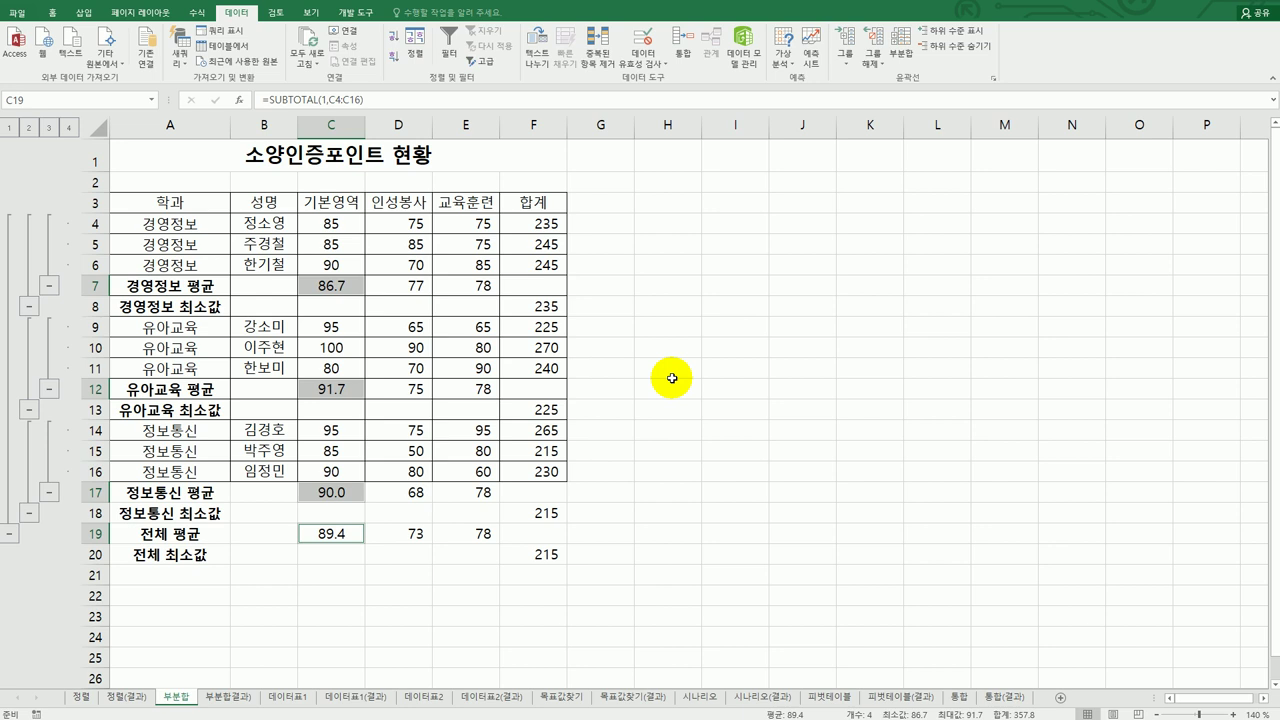
# Step: Format the range A3:F20 as a table with the style 표 스타일 보통 2, treating the first row as headers
pyautogui.click(245, 241)
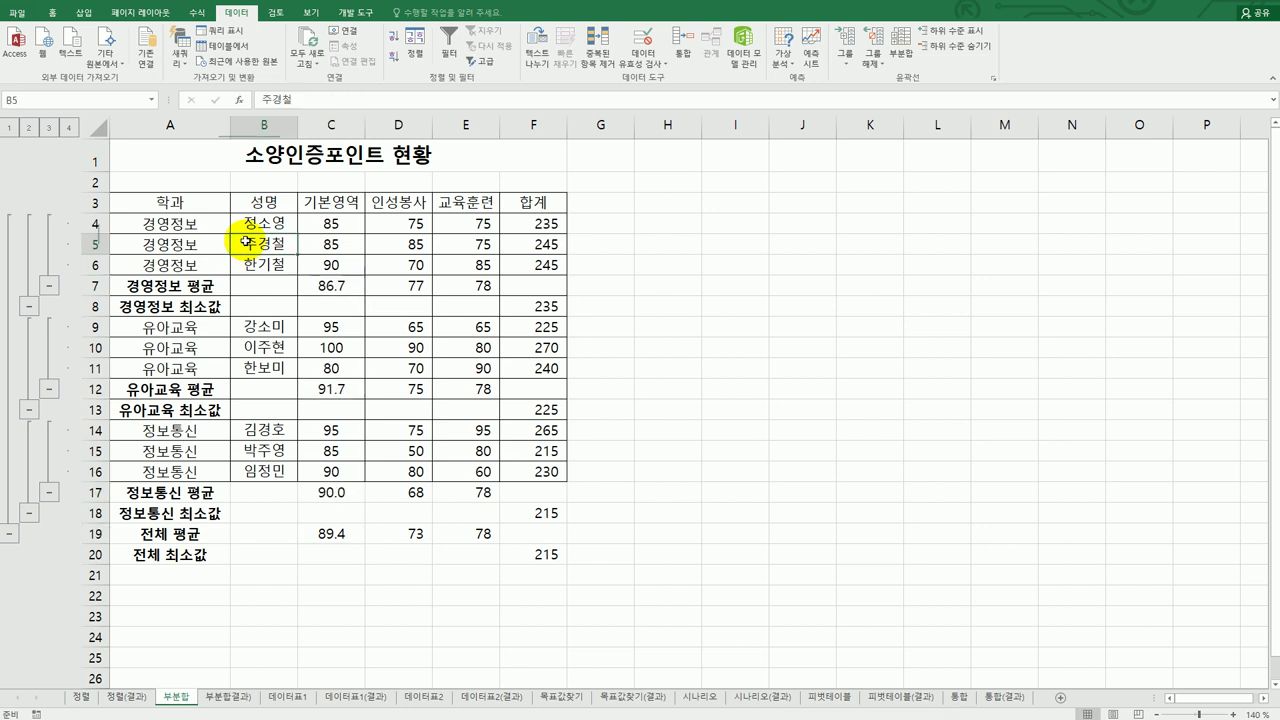
pyautogui.moveTo(171, 203); pyautogui.dragTo(530, 552)
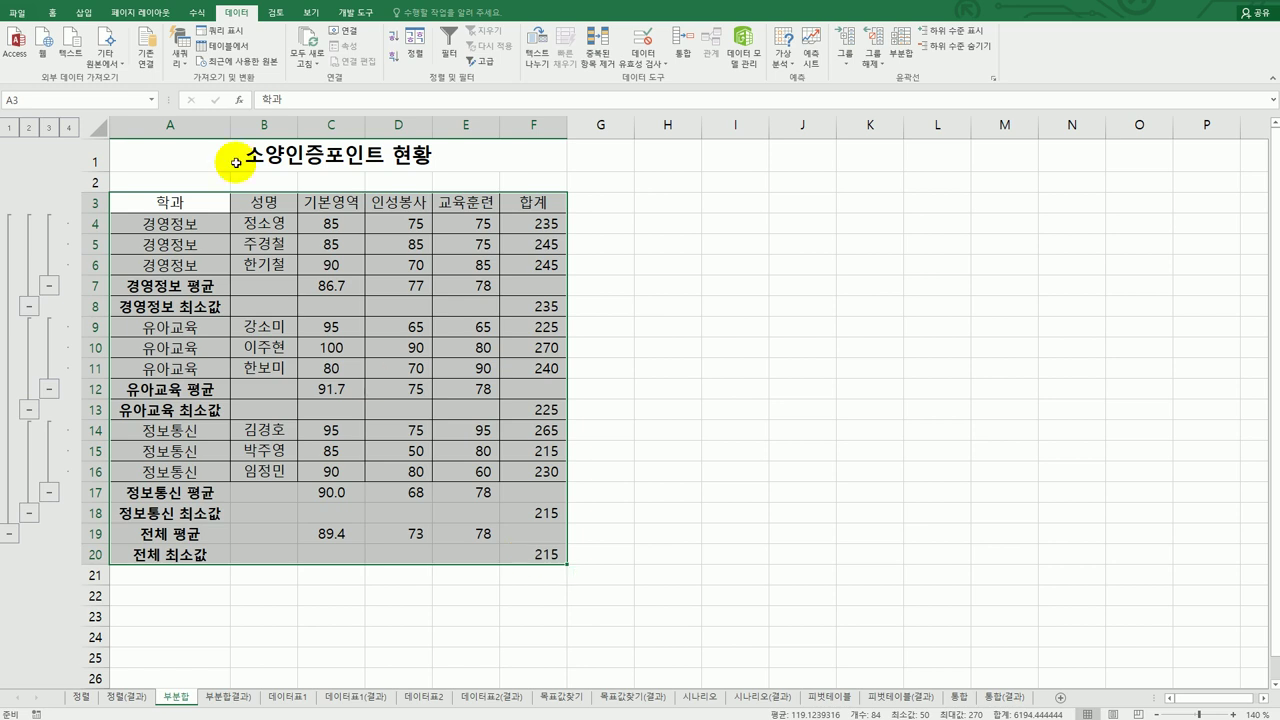
pyautogui.click(47, 16)
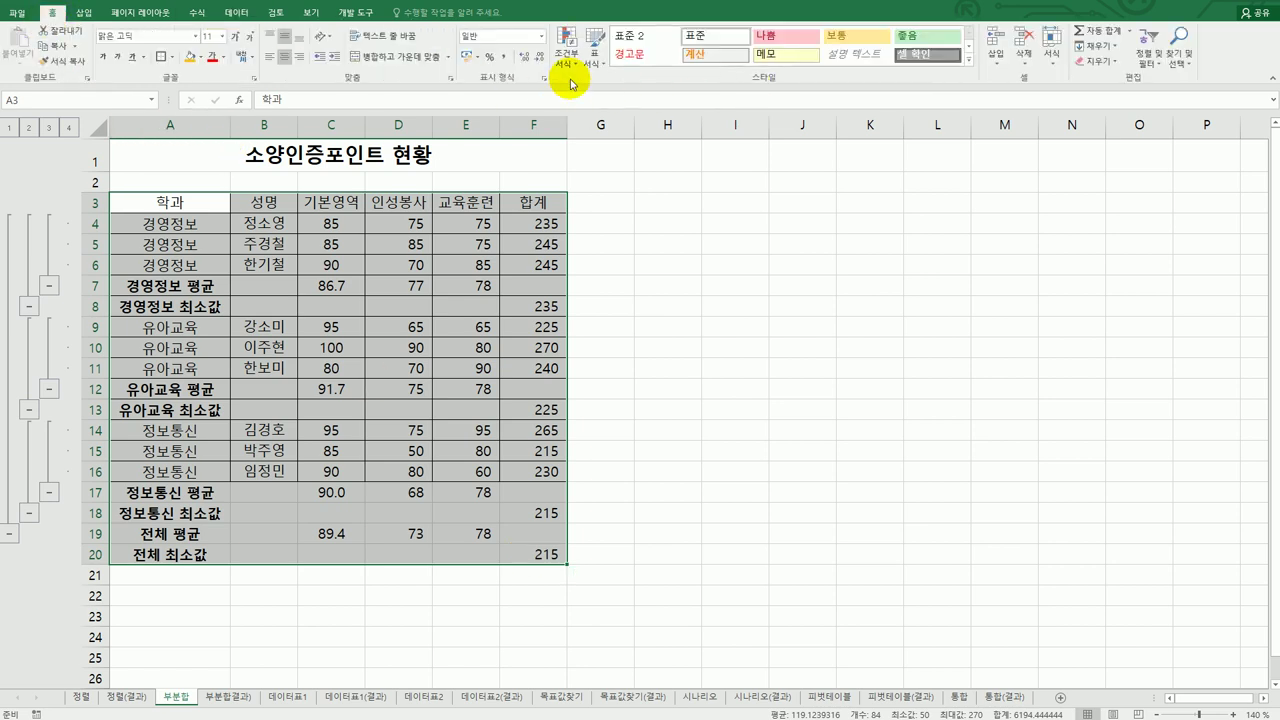
pyautogui.click(601, 73)
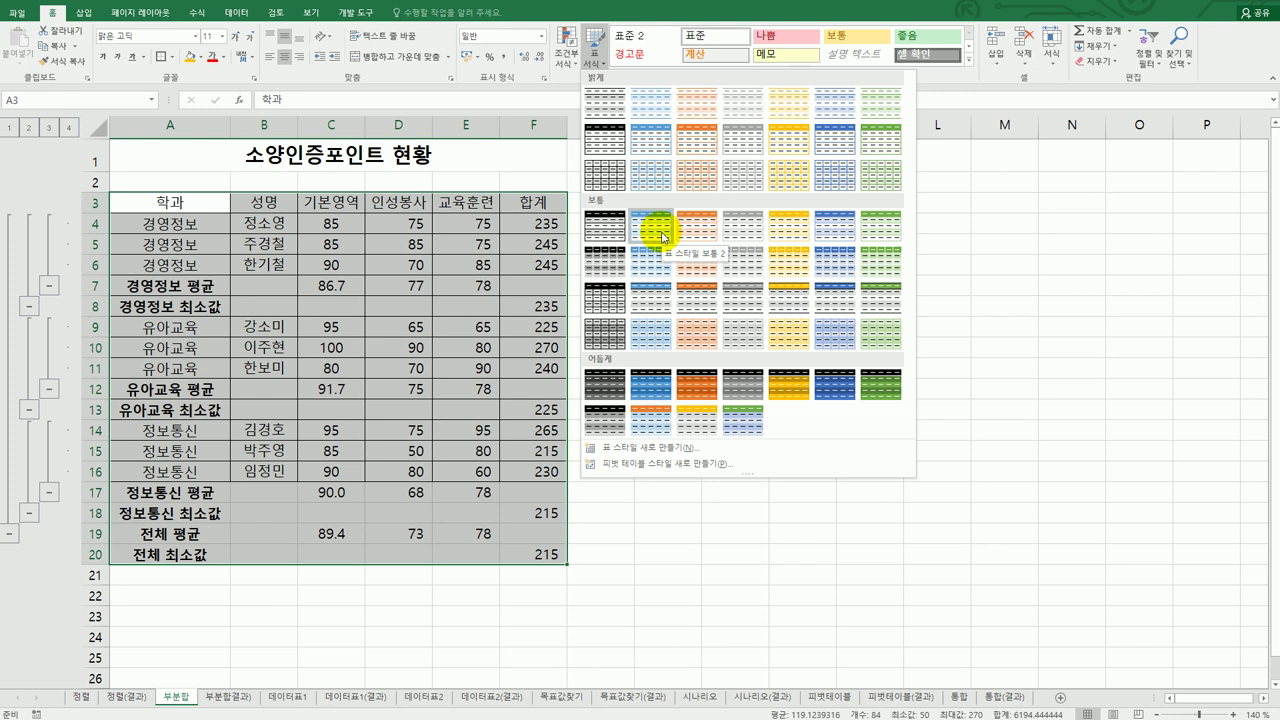
pyautogui.click(662, 237)
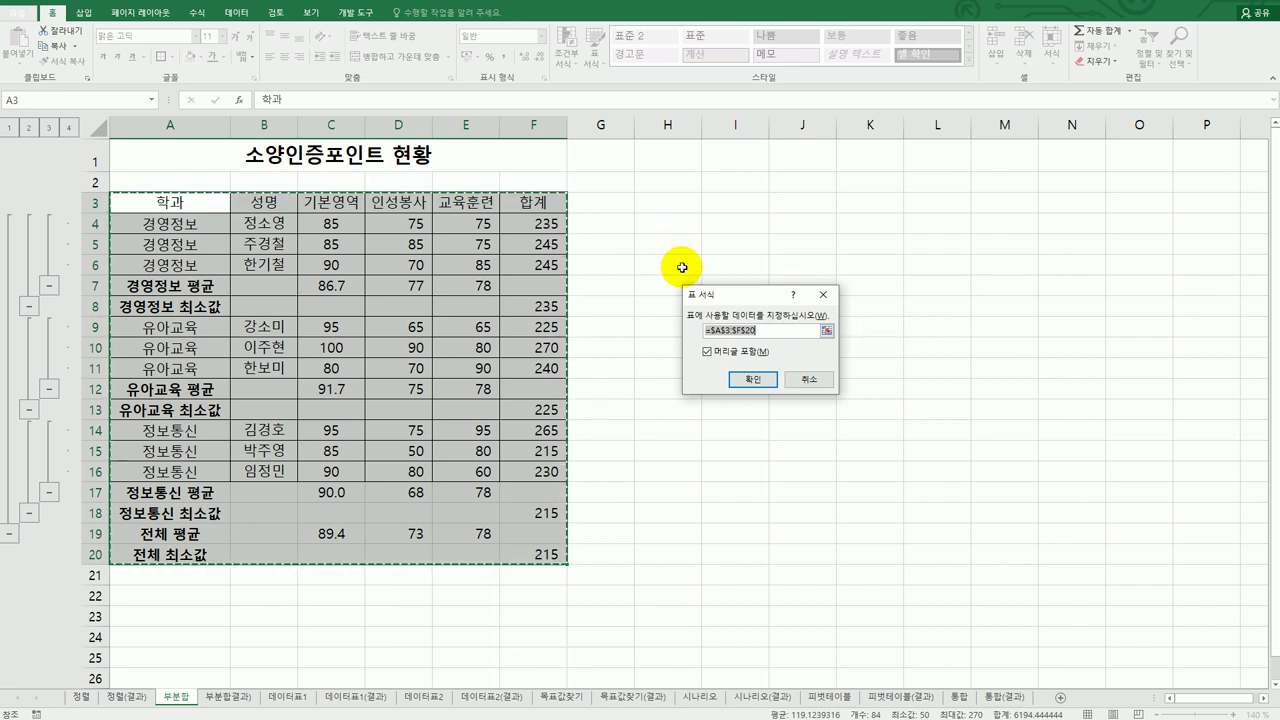
pyautogui.click(751, 379)
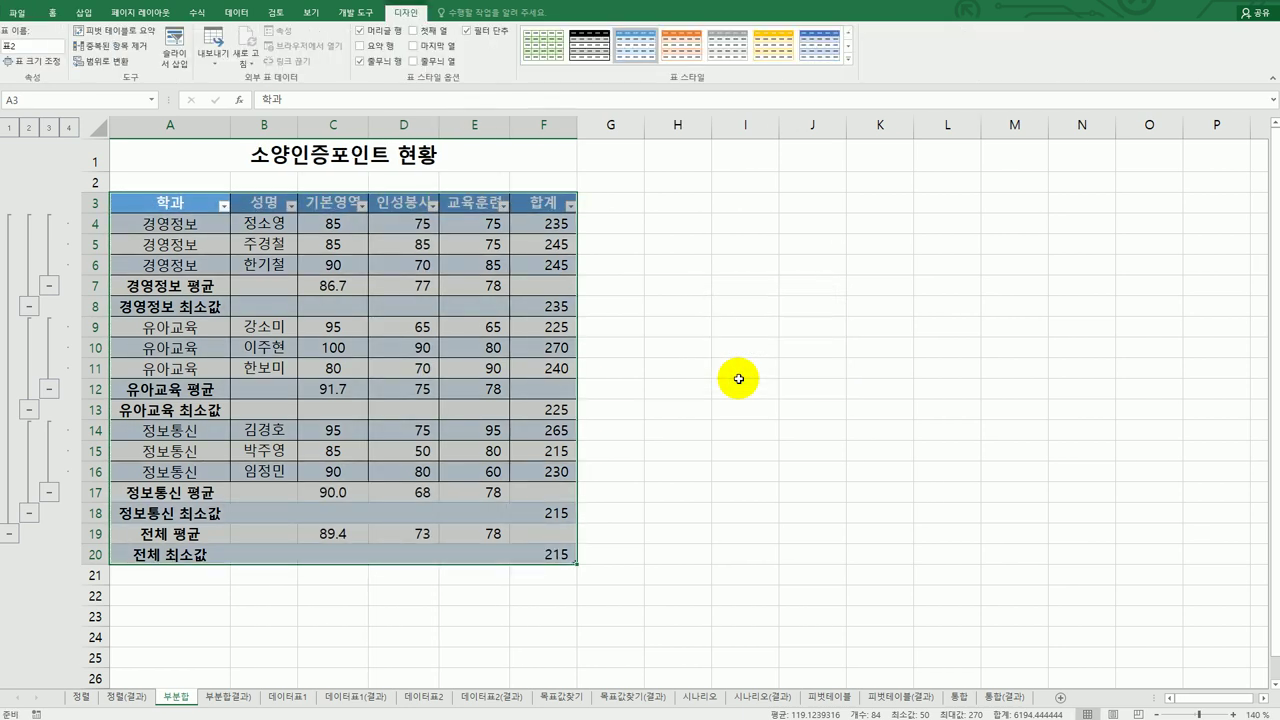
pyautogui.click(738, 379)
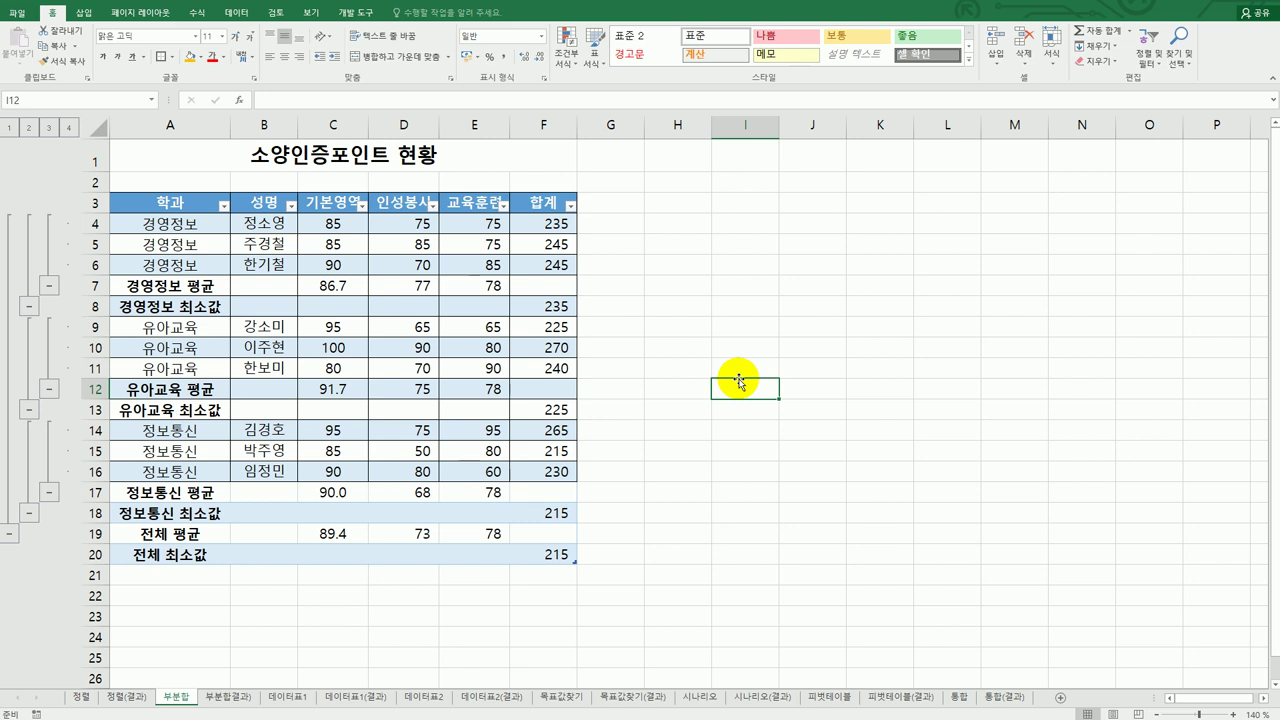
# Step: Check whether the Subtotal command is available inside the formatted table, and undo the table formatting of A3:F20
pyautogui.click(475, 388)
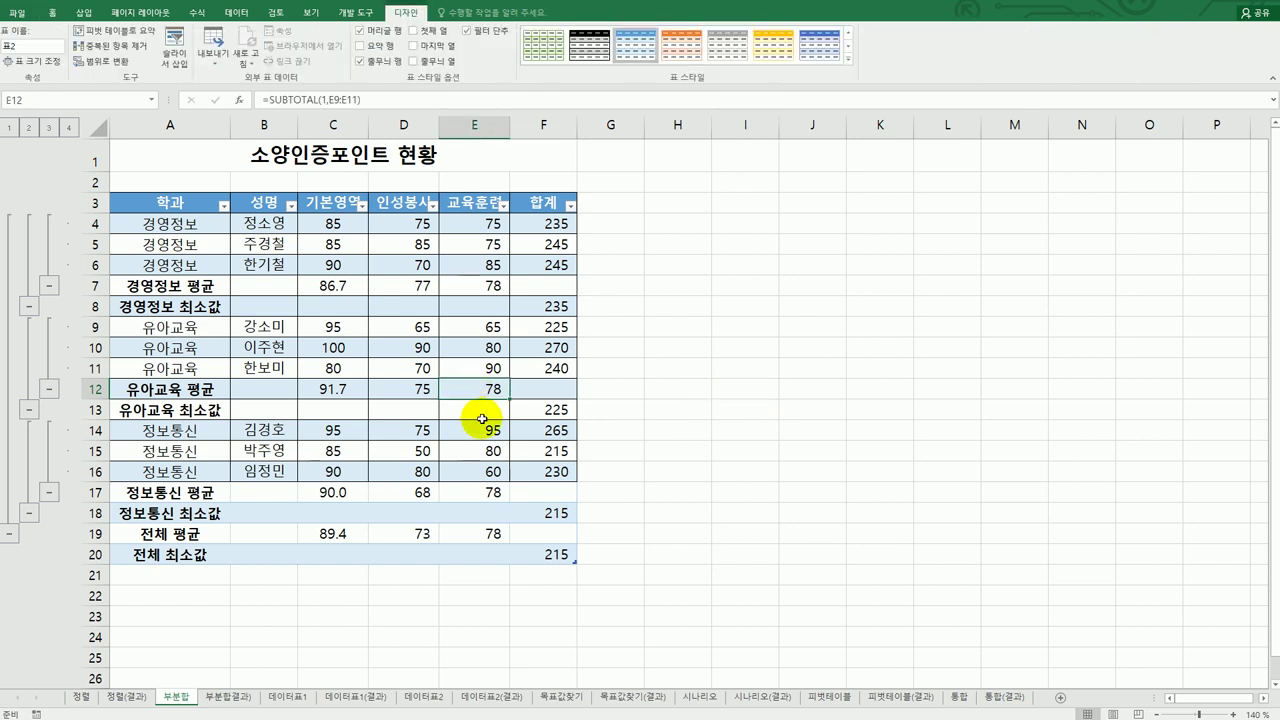
pyautogui.click(56, 14)
pyautogui.click(236, 13)
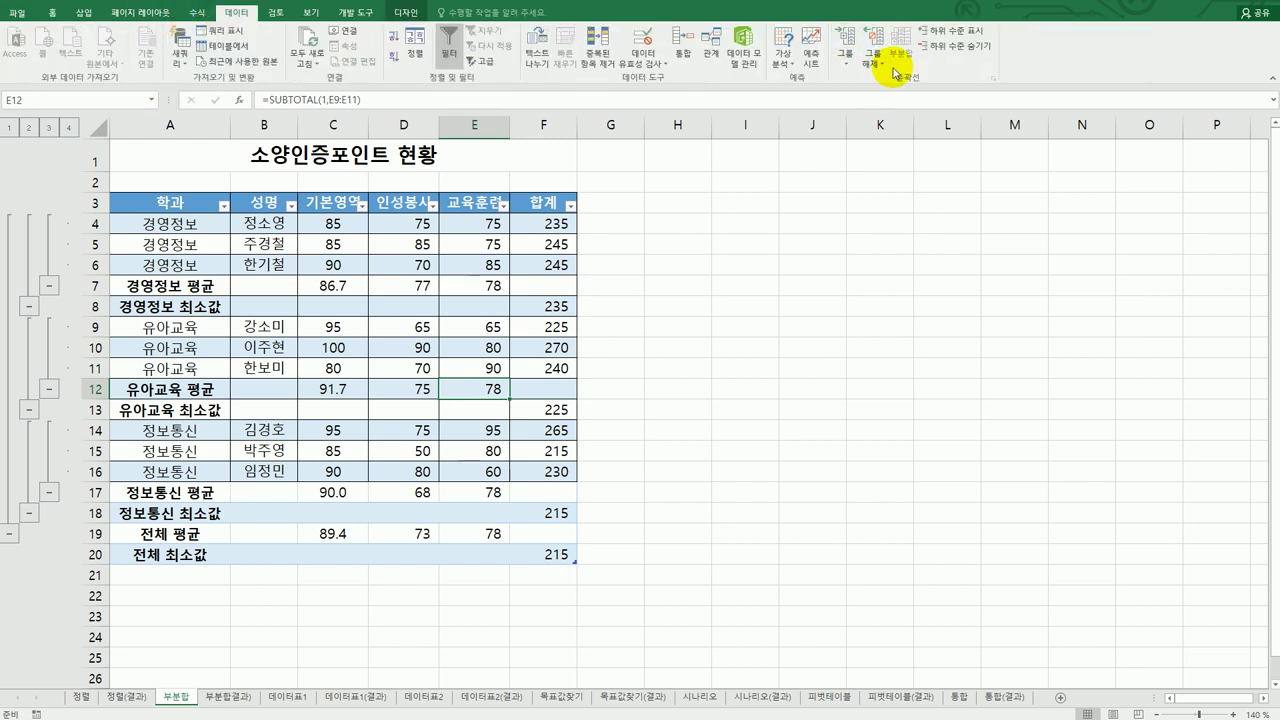
pyautogui.click(460, 347)
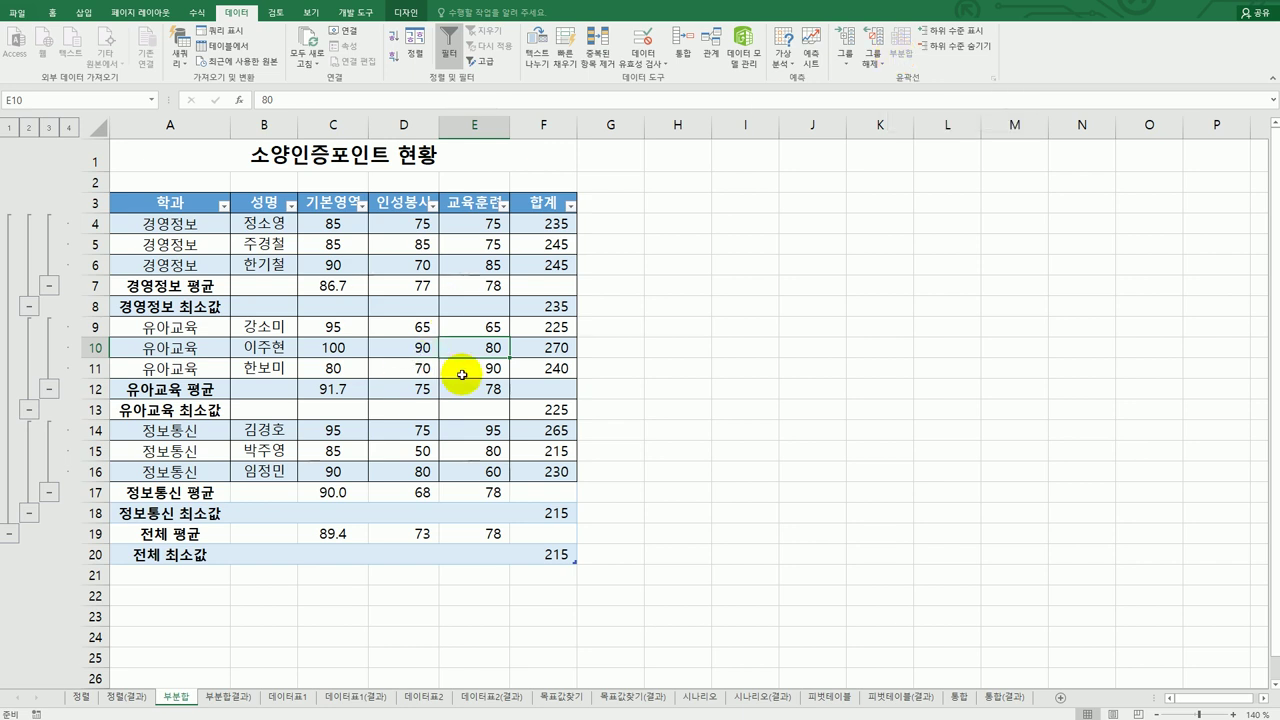
pyautogui.hotkey('ctrl', 'z')
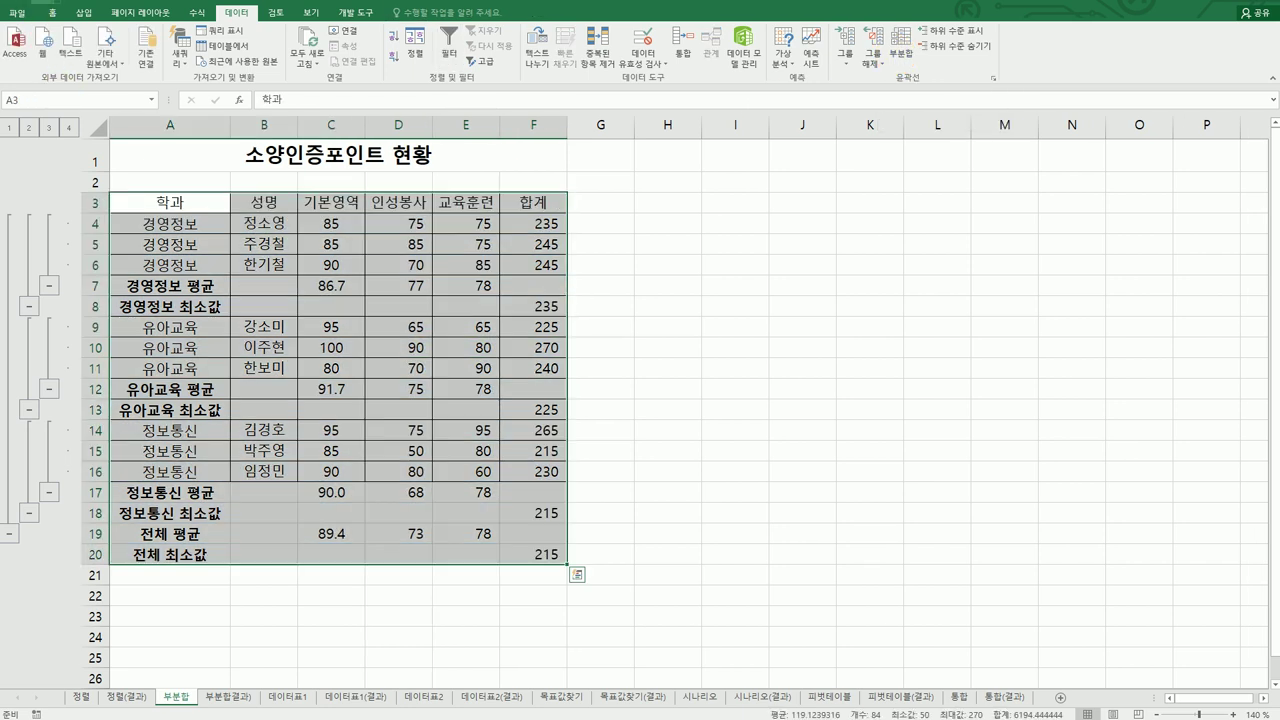
# Step: Remove all subtotals from the 소양인증포인트 table
pyautogui.click(400, 366)
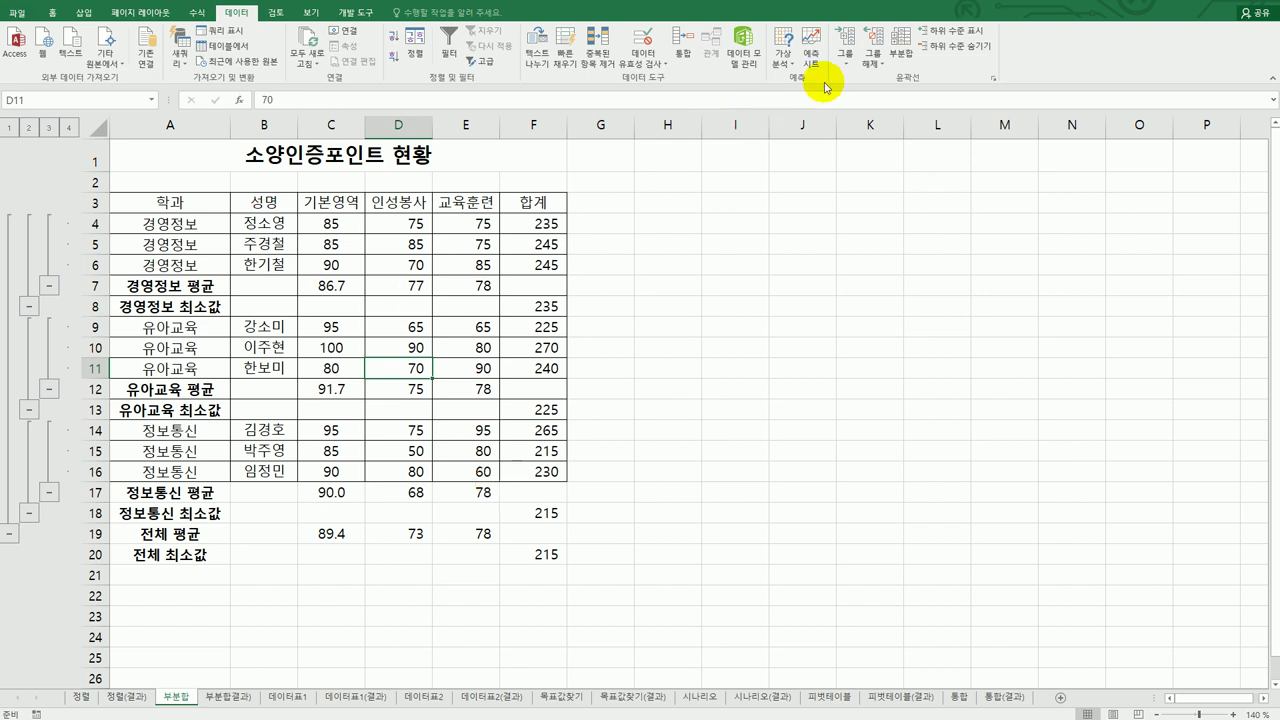
pyautogui.click(903, 56)
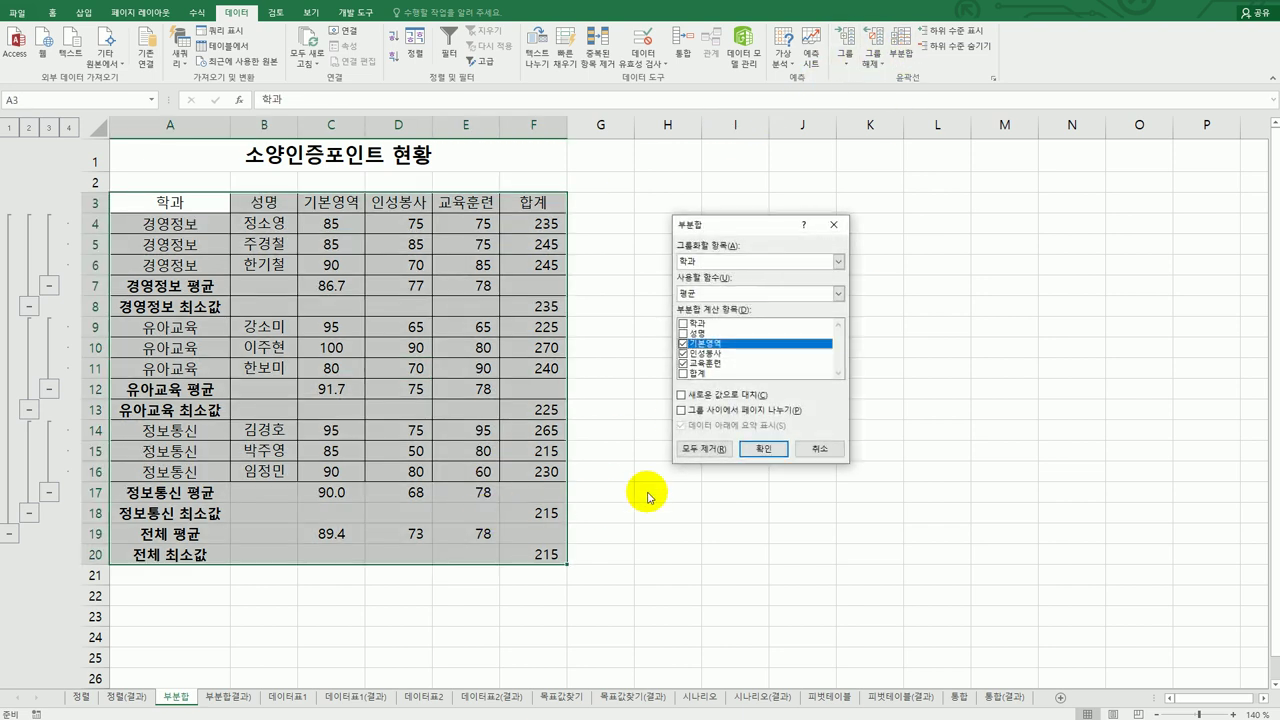
pyautogui.click(692, 452)
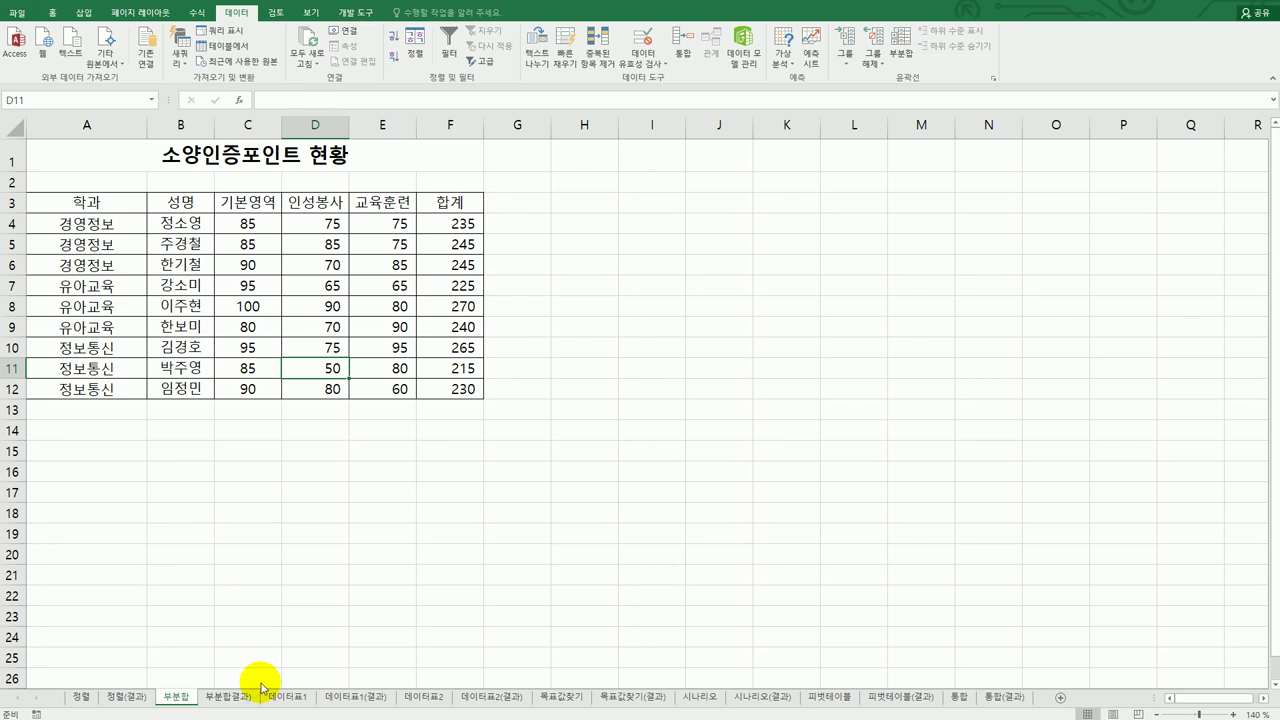
pyautogui.click(496, 560)
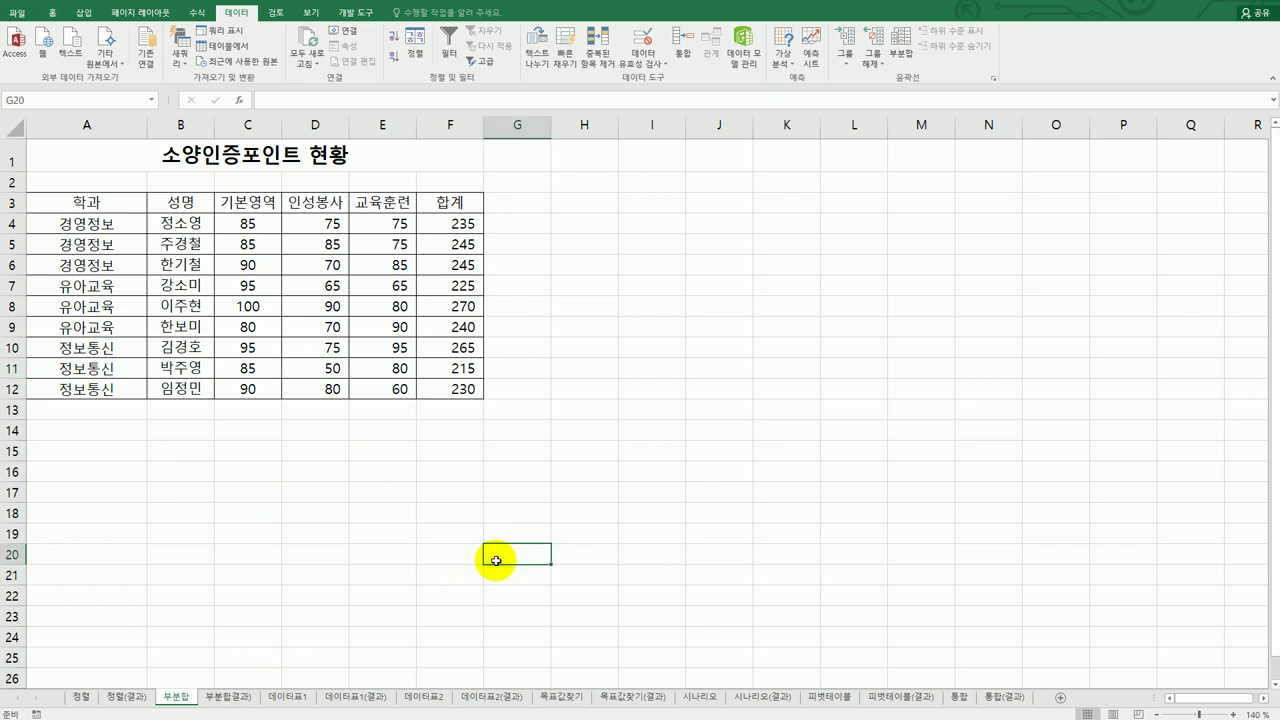